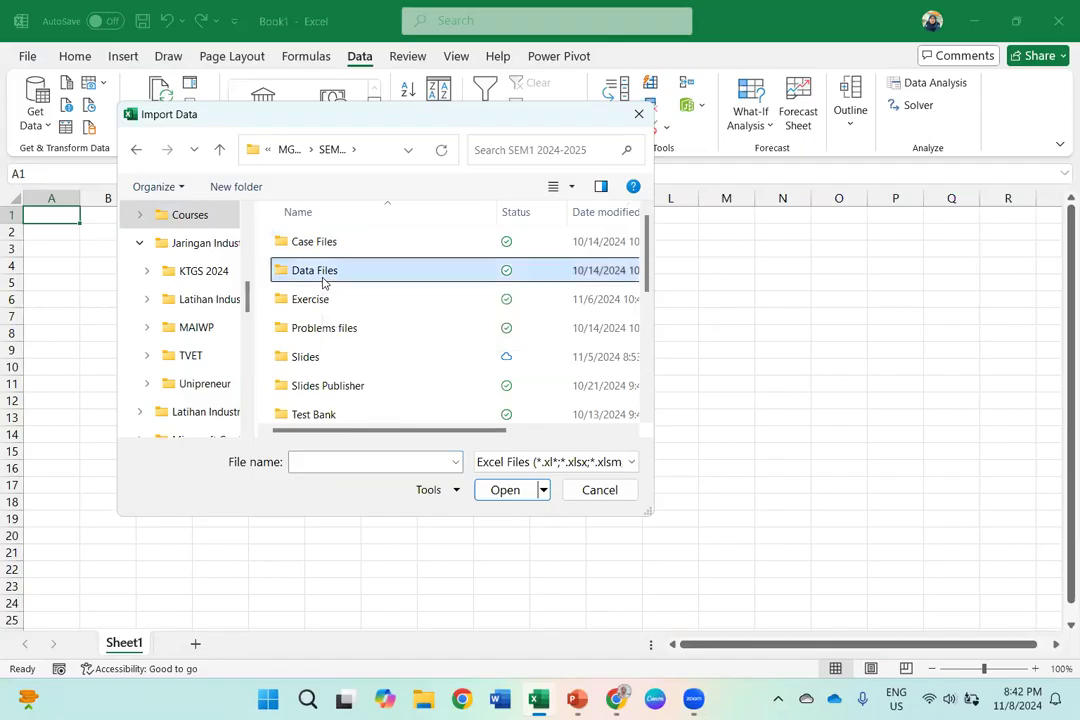
Step: Choose the Product_Sales.xlsx workbook from the Data_Only folder of Chapter_04 as the data to import
click(330, 244)
double_click(330, 244)
click(330, 243)
double_click(330, 325)
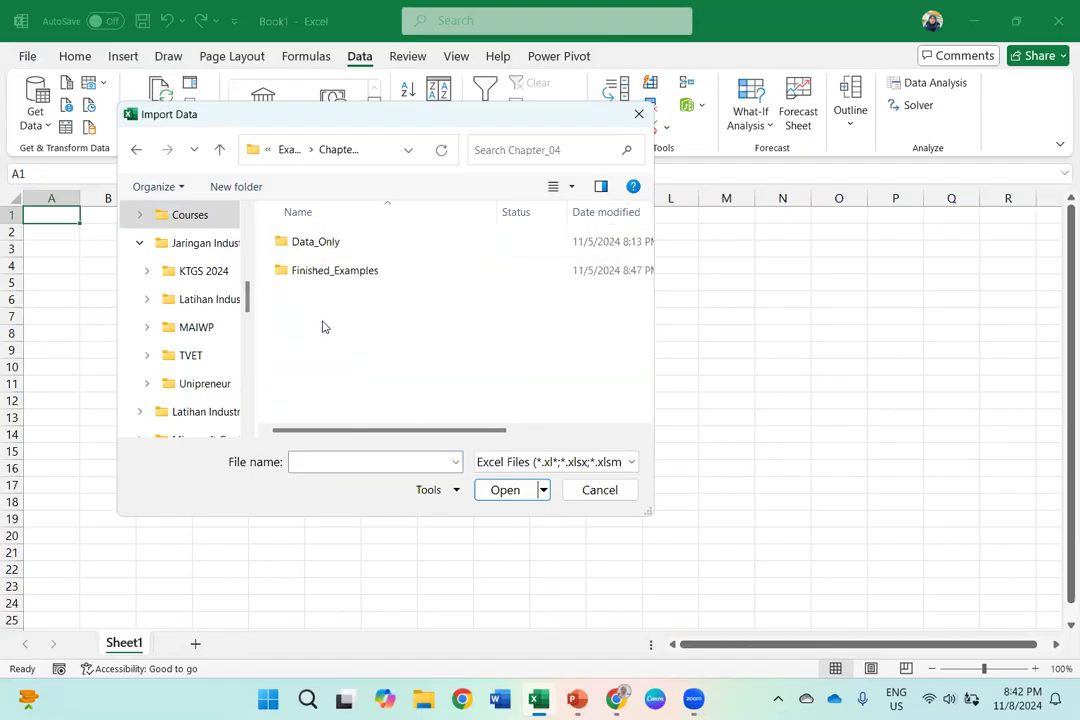
double_click(330, 244)
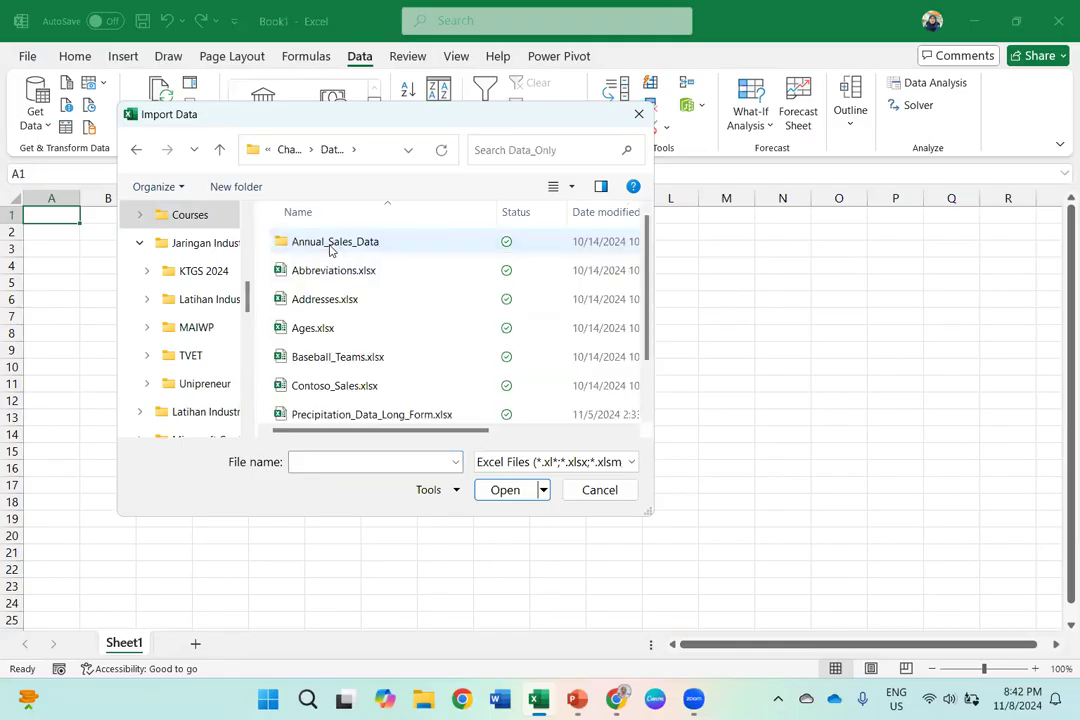
scroll(350, 386, down, 1)
double_click(334, 385)
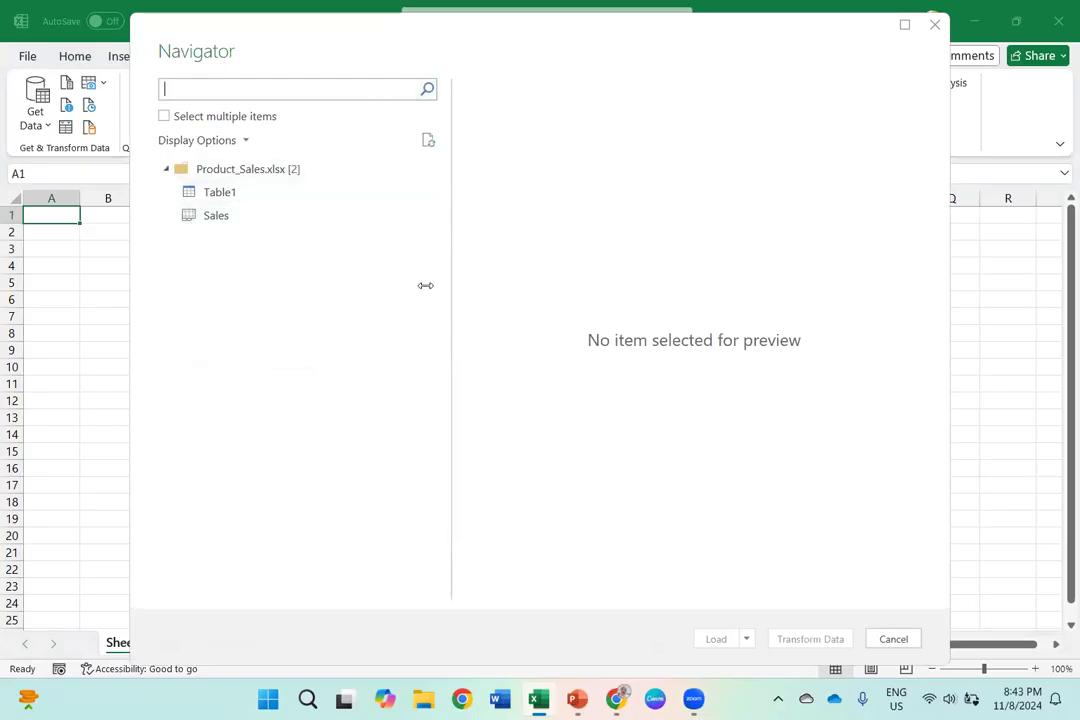
Step: Open Table1 of the workbook for transforming and look across its columns from Date to Product Code
click(214, 196)
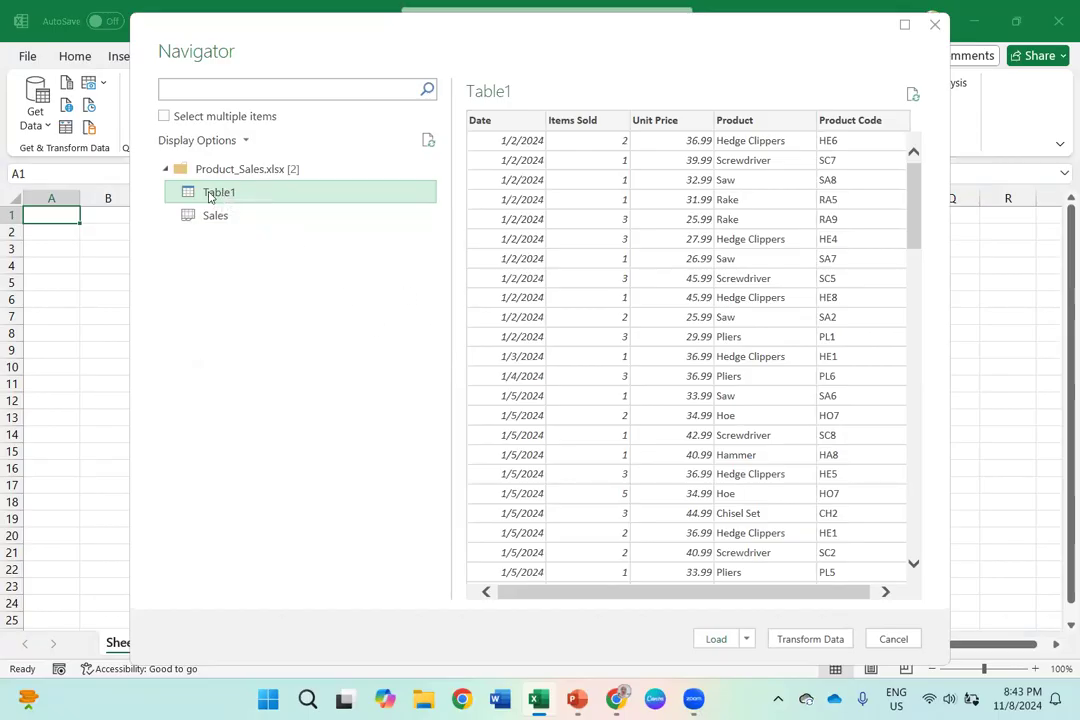
click(823, 640)
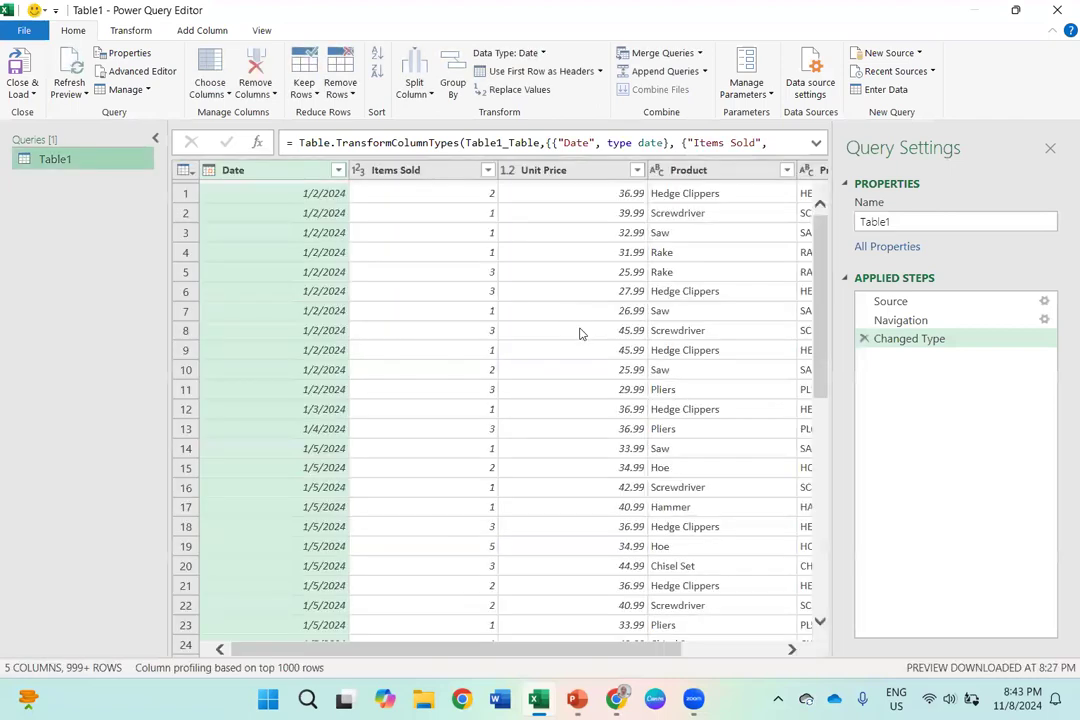
scroll(581, 333, right, 3)
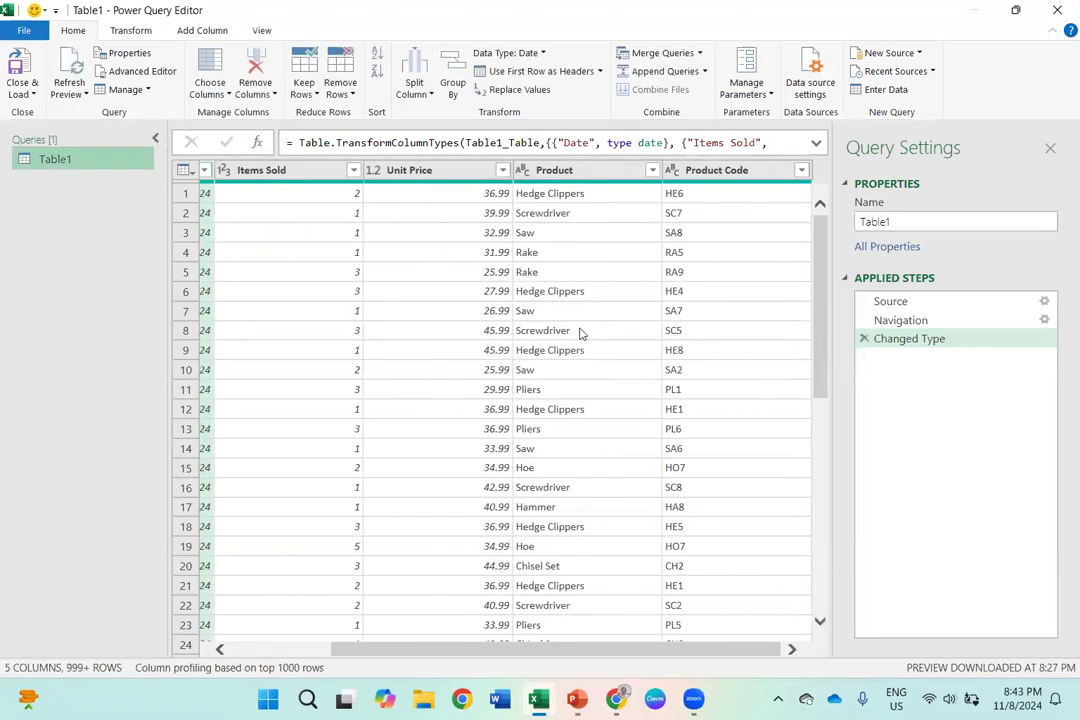
scroll(581, 333, left, 3)
scroll(581, 333, right, 3)
Step: Start a custom column for the table and name it Revenue
click(189, 173)
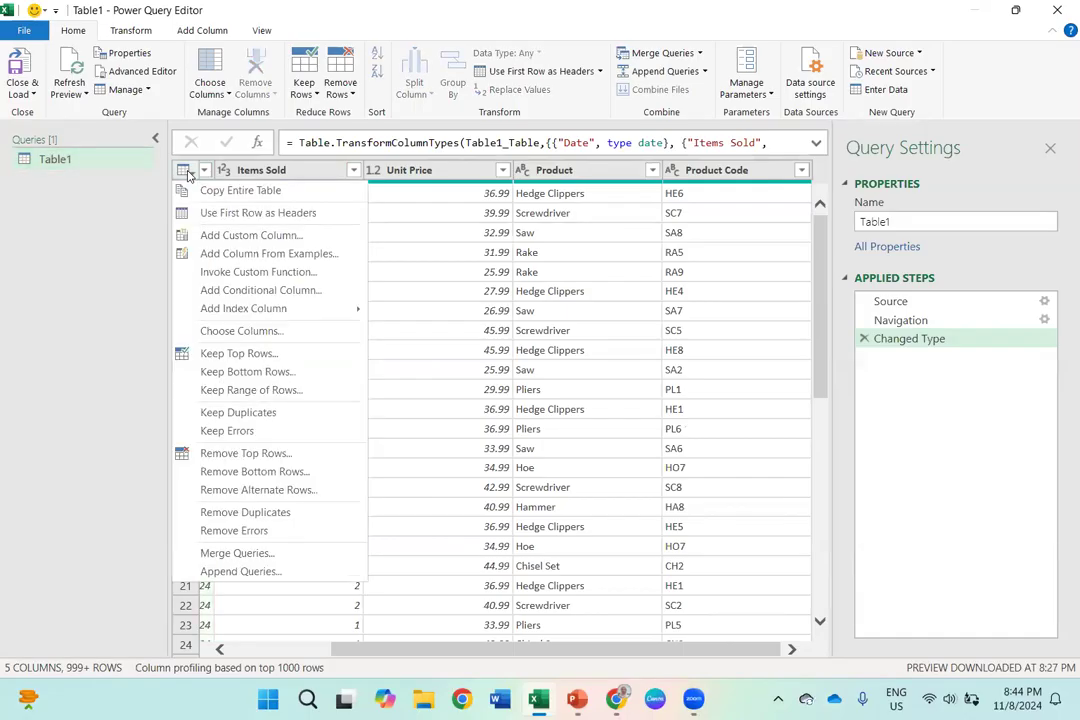
click(219, 241)
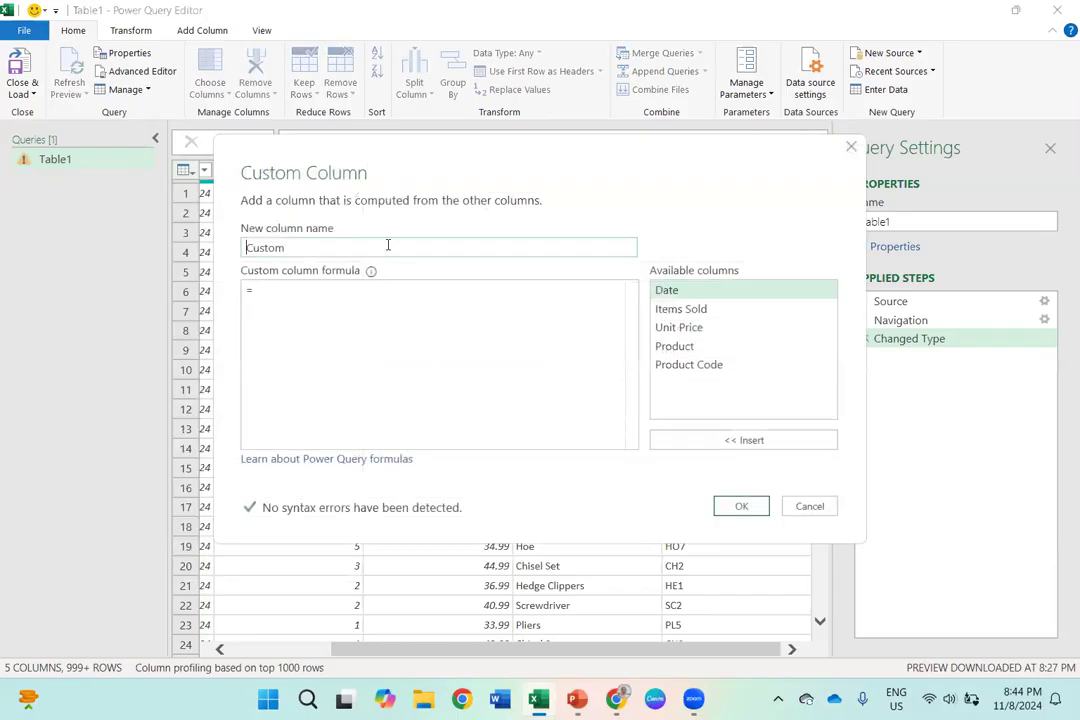
click(298, 244)
key(BackSpace)
key(BackSpace)
key(BackSpace)
key(BackSpace)
key(BackSpace)
key(BackSpace)
text(Revenue)
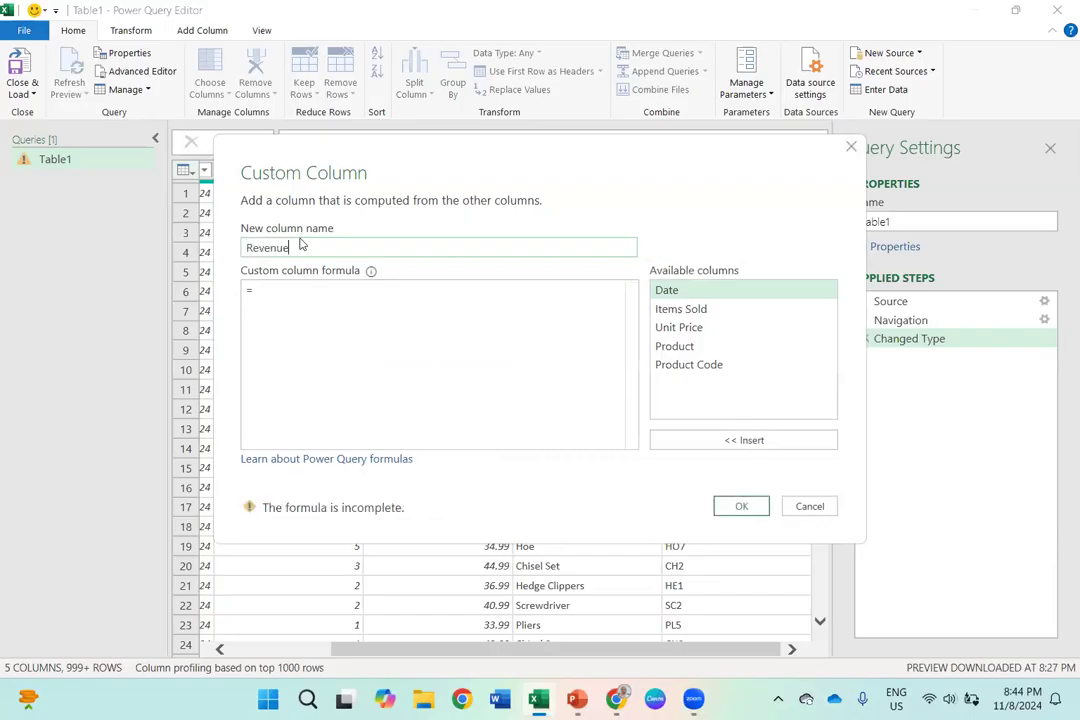
Step: Define the Revenue column's formula as [Items Sold]*[Unit Price] and create the column
click(272, 298)
click(708, 311)
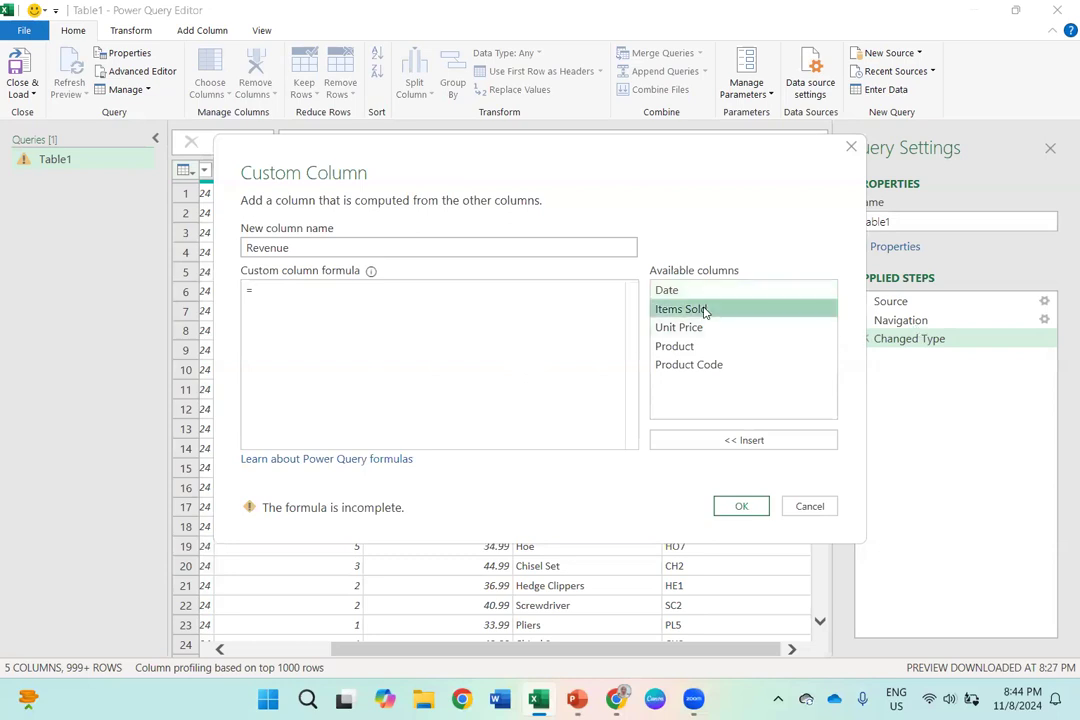
click(727, 446)
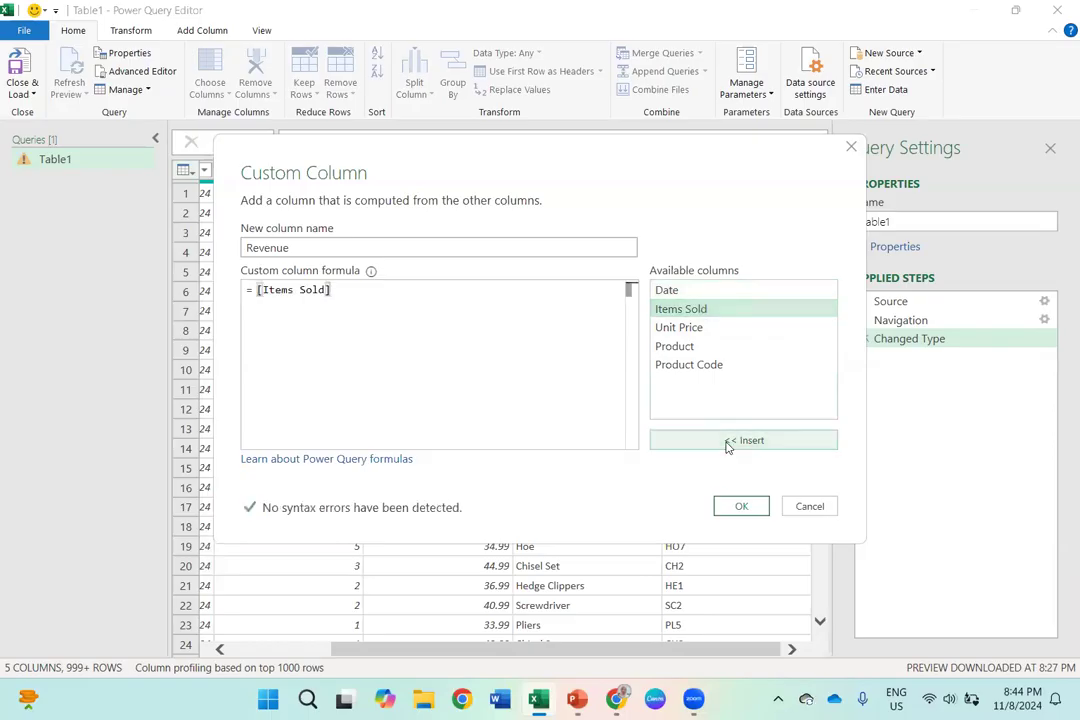
text(*)
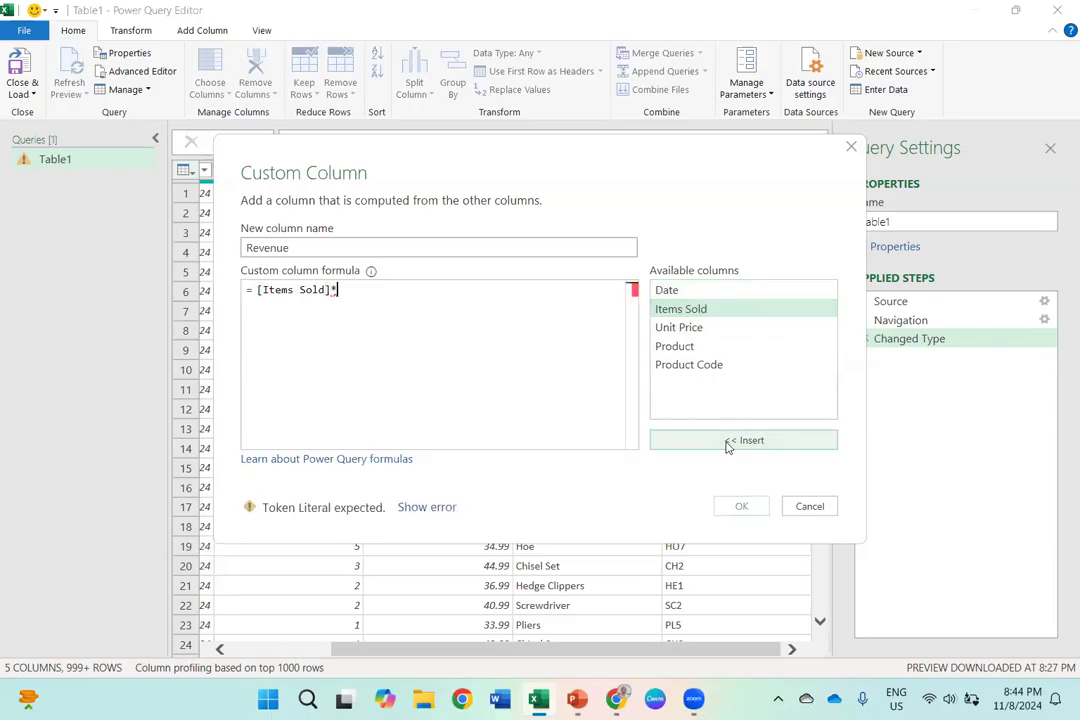
click(668, 331)
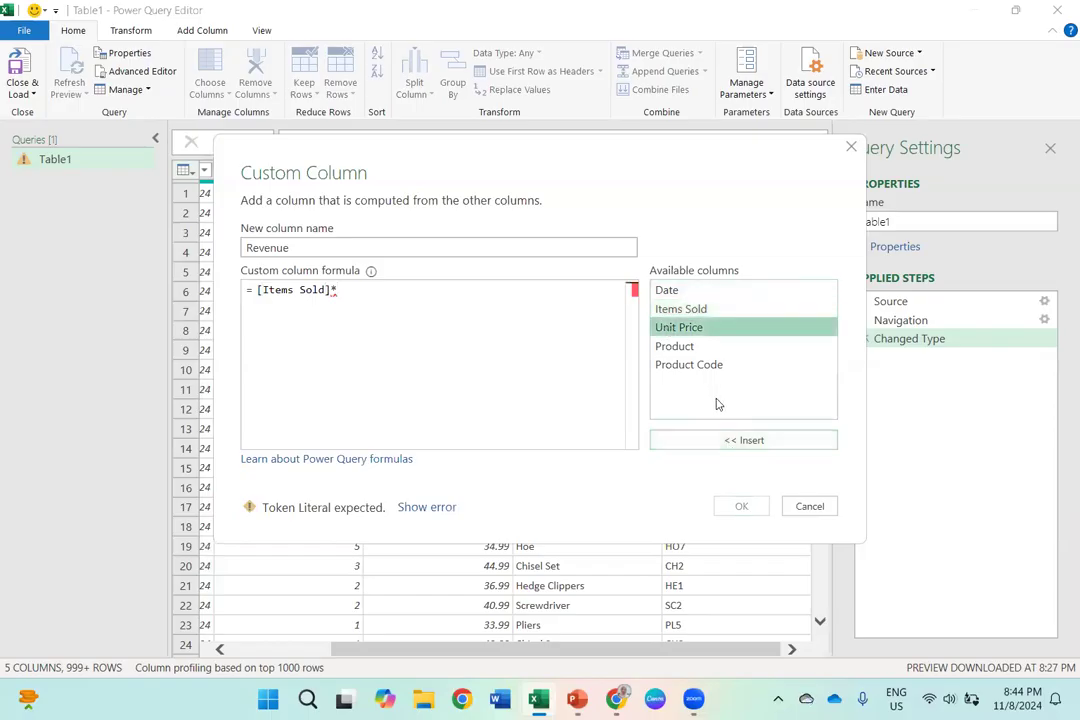
click(730, 443)
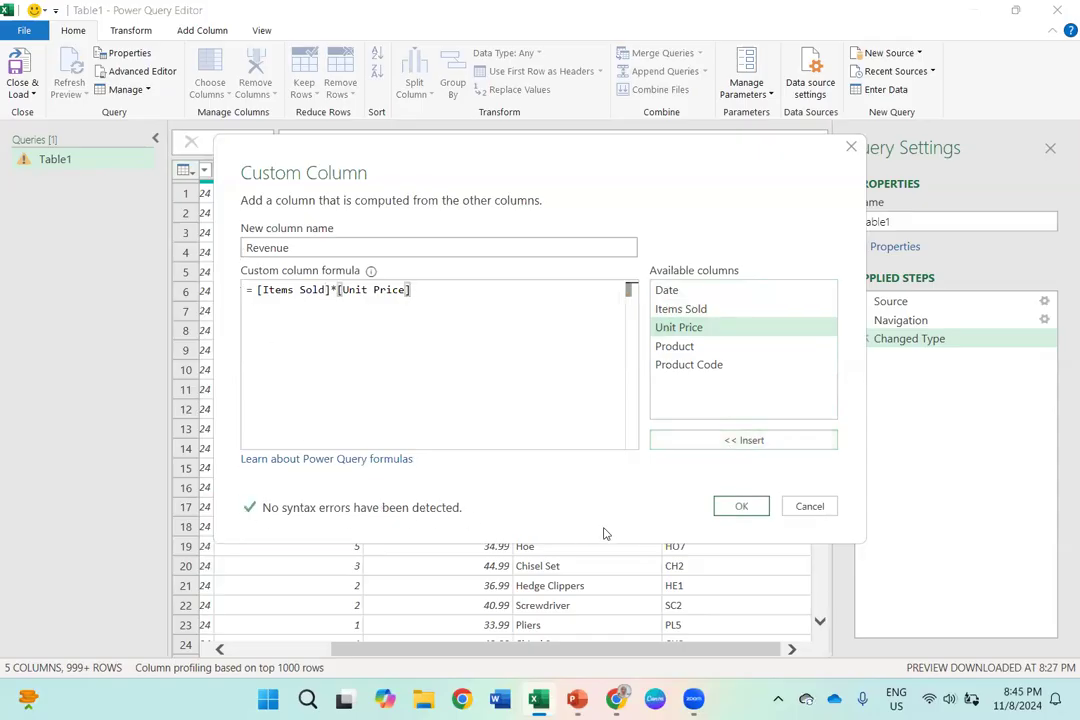
click(731, 506)
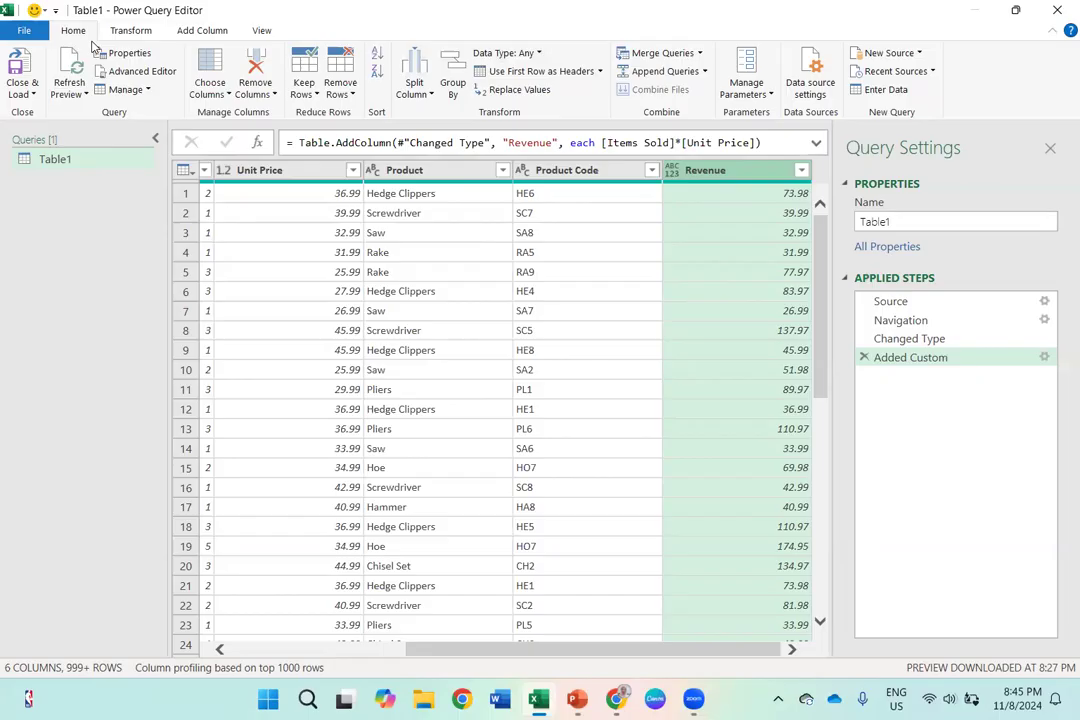
Step: Set the Revenue column's data type to Decimal Number and check the types of Product Code, Unit Price and Items Sold
click(537, 56)
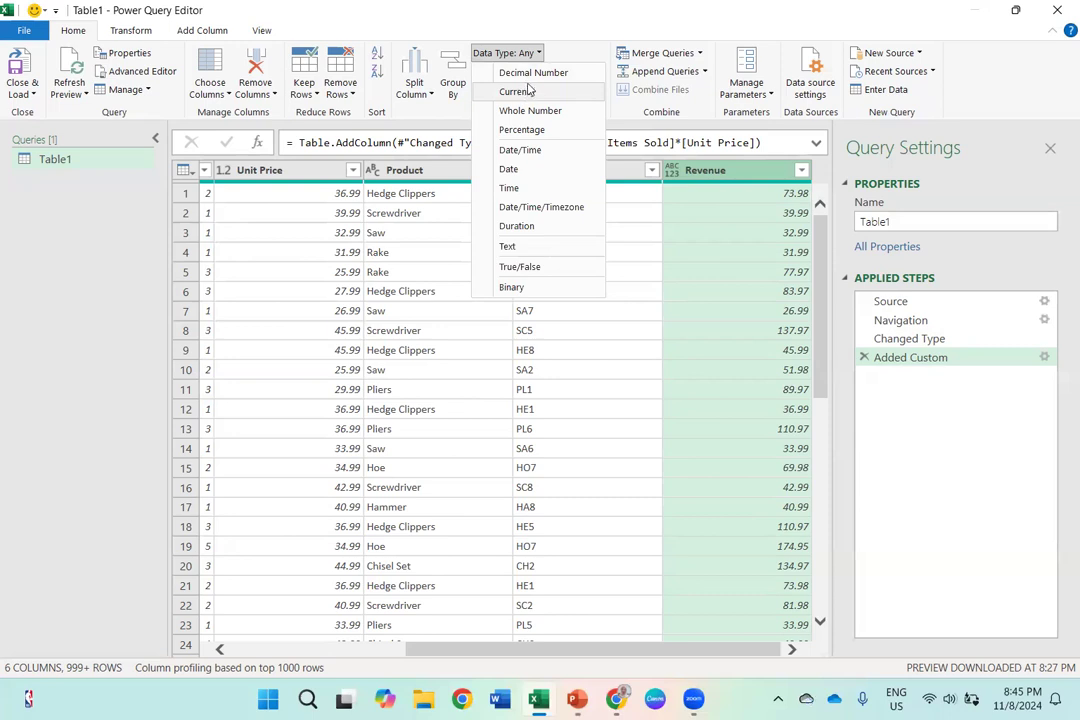
click(530, 73)
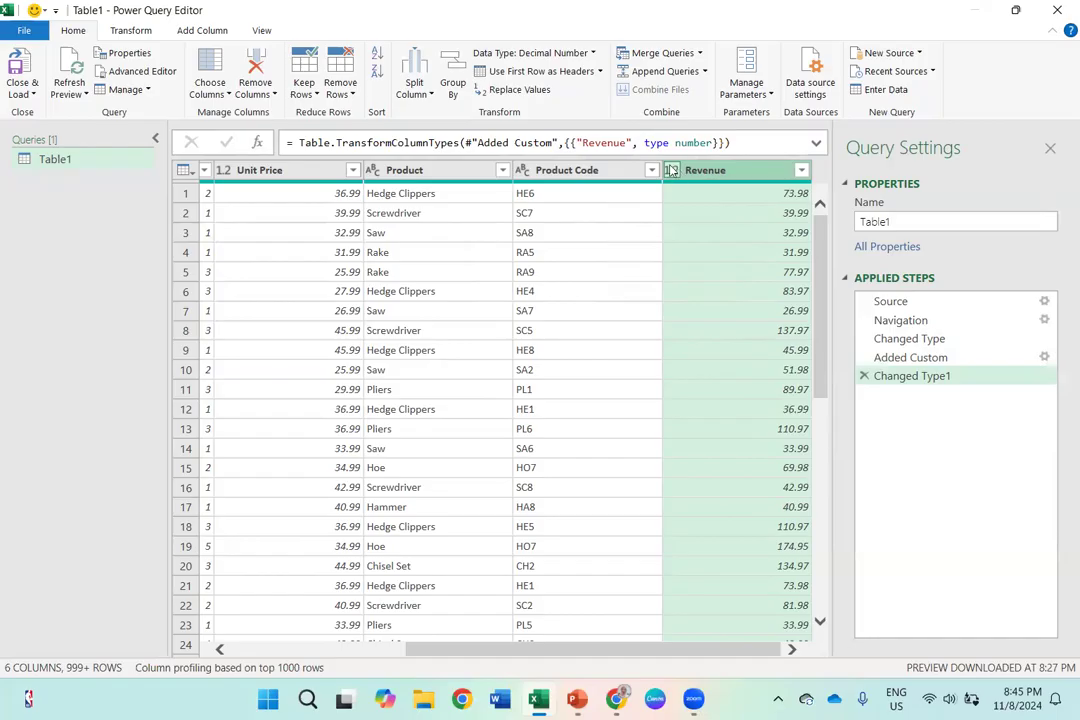
click(530, 171)
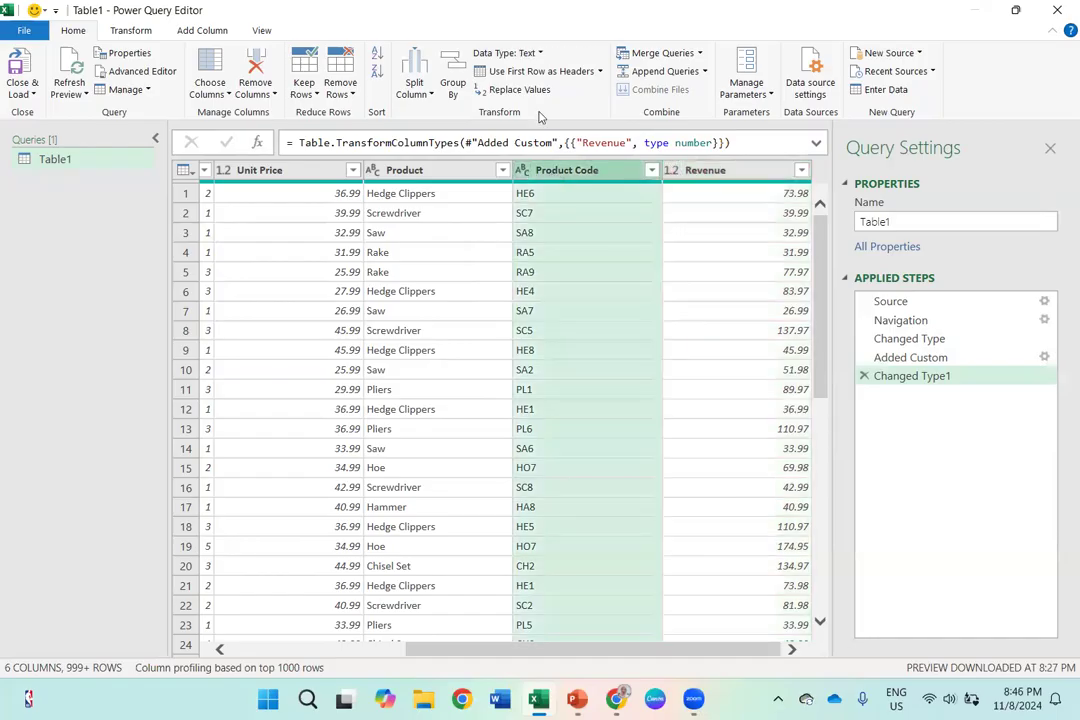
click(250, 171)
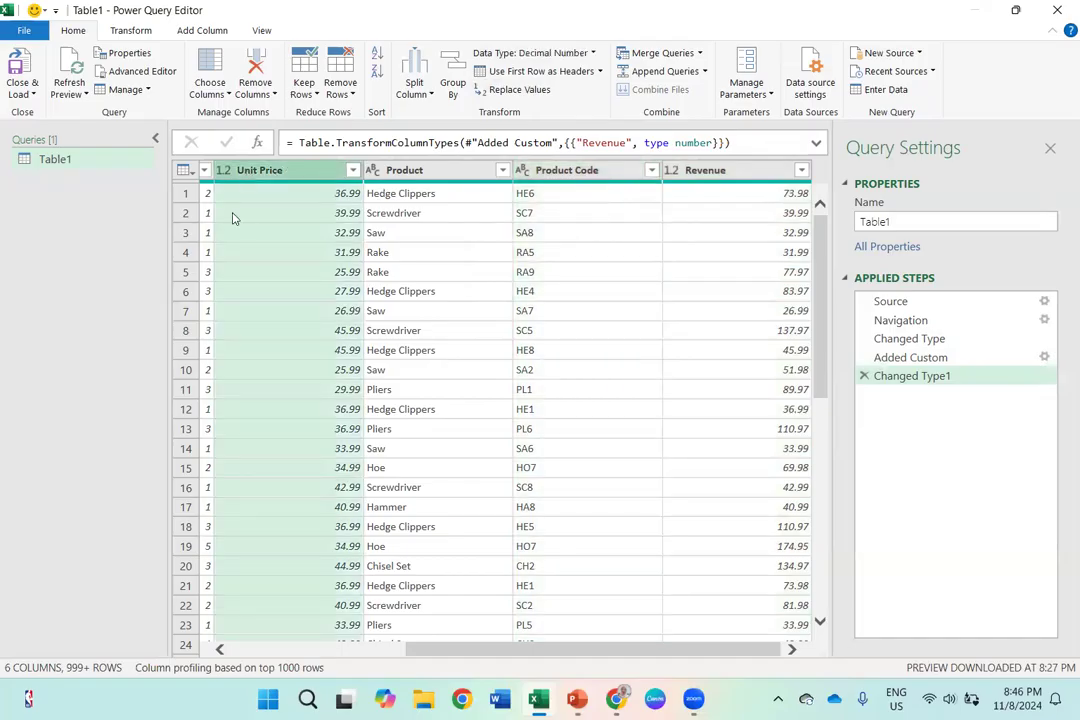
scroll(232, 218, left, 3)
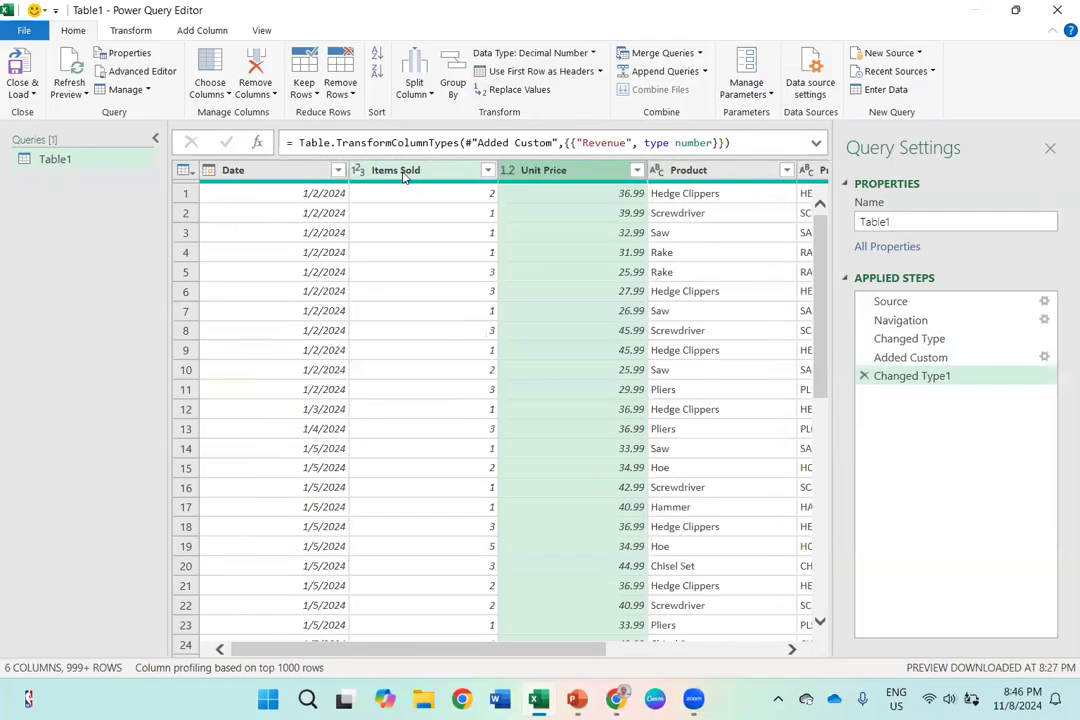
click(362, 171)
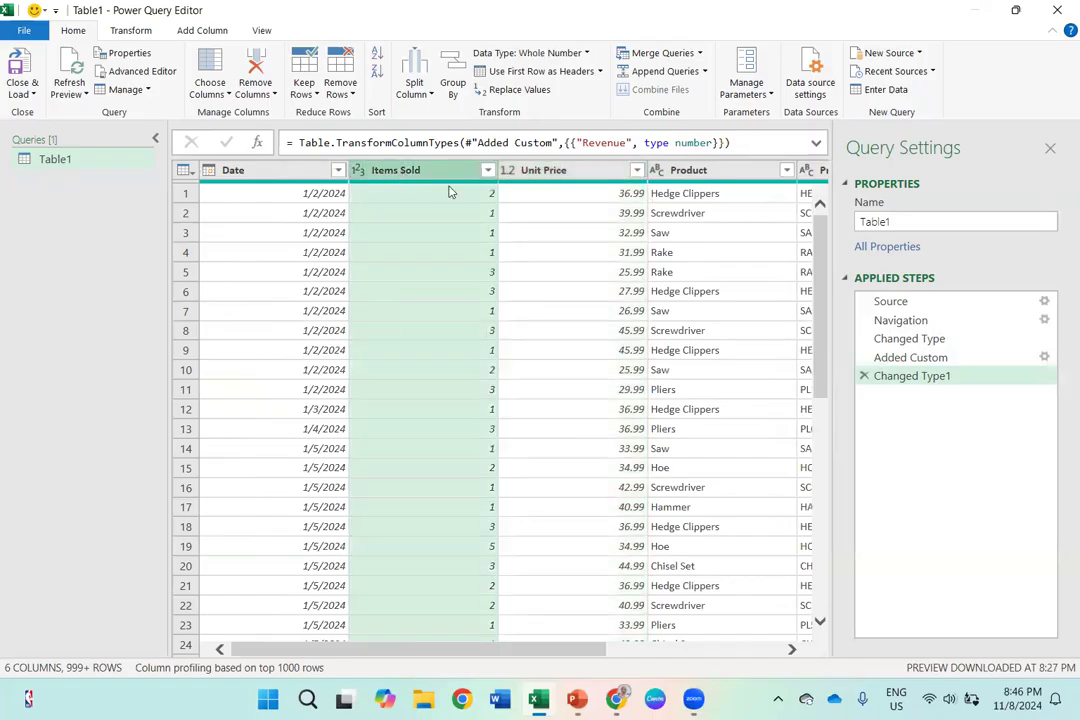
scroll(492, 201, right, 3)
scroll(493, 201, right, 2)
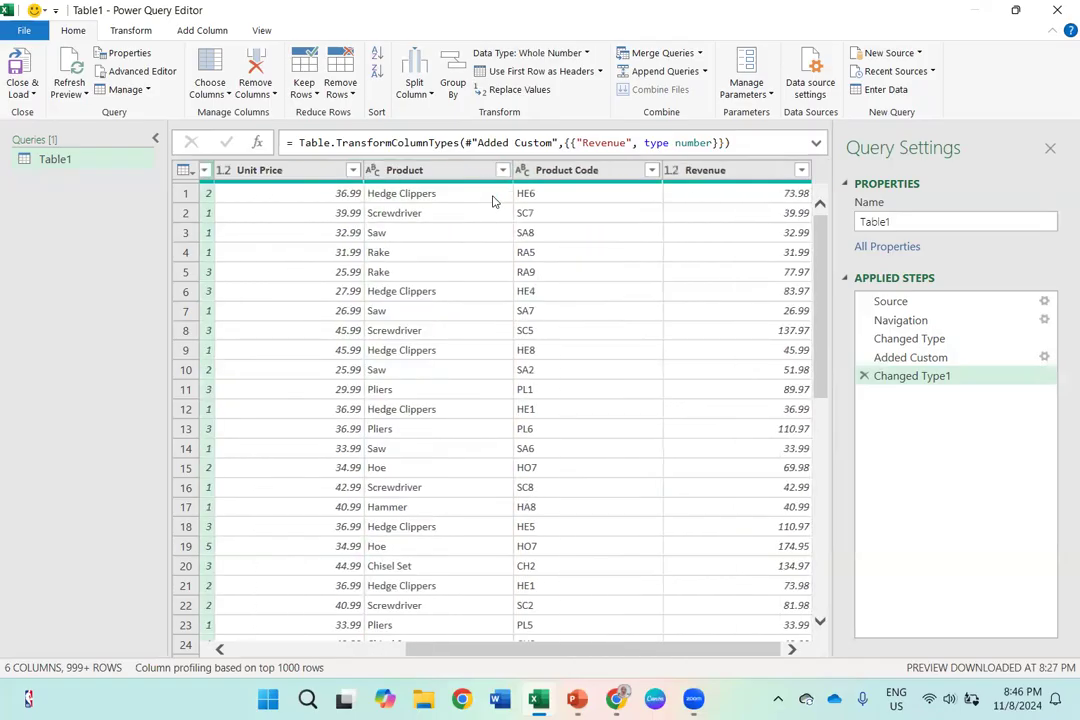
Step: Move the Revenue column so that it sits between the Unit Price and Product columns
click(713, 176)
drag(713, 176, 398, 199)
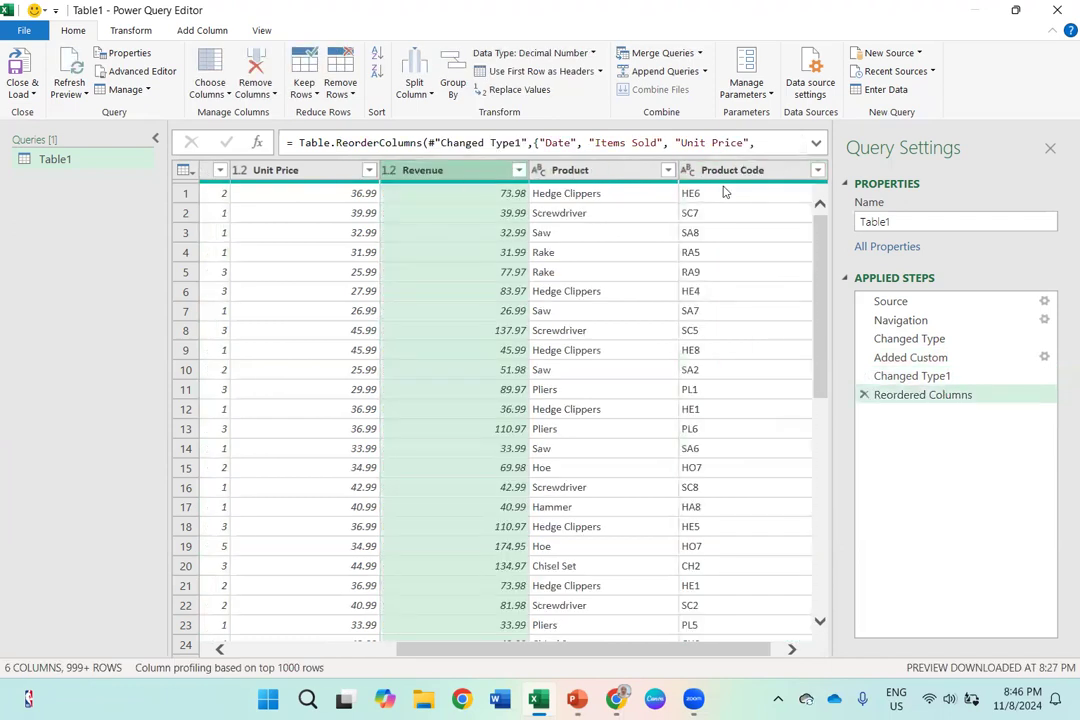
drag(405, 172, 436, 203)
Step: Rename the Table1 query as Product Sales
click(907, 220)
key(BackSpace)
key(BackSpace)
key(BackSpace)
key(BackSpace)
text(Product )
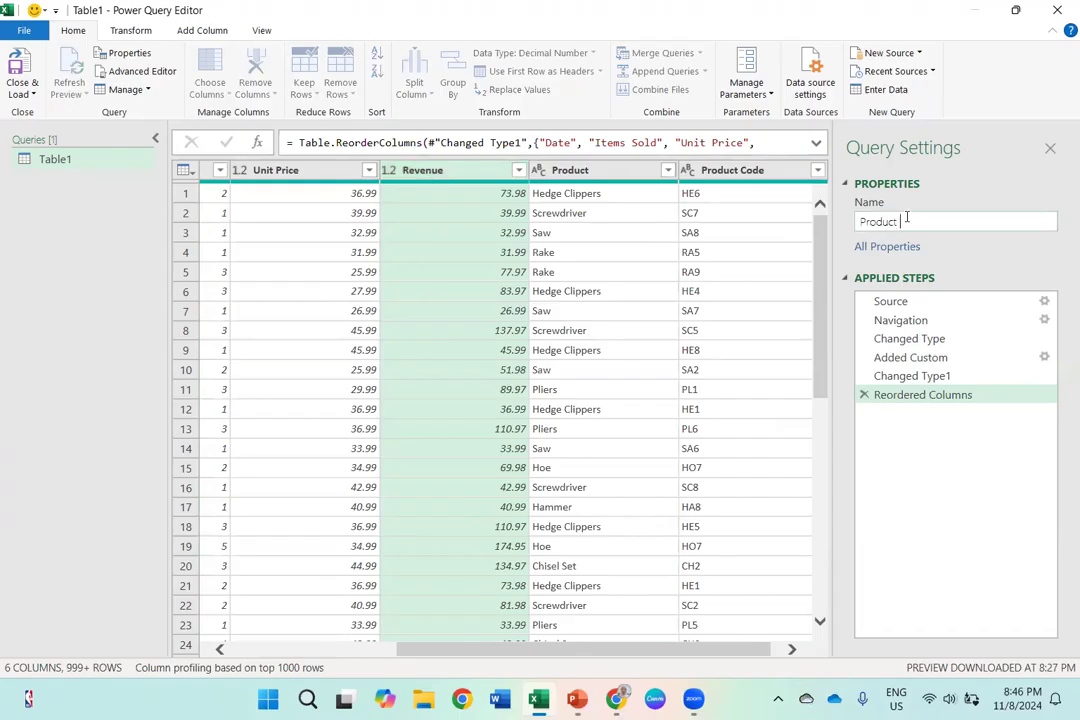
text(Sales)
key(Return)
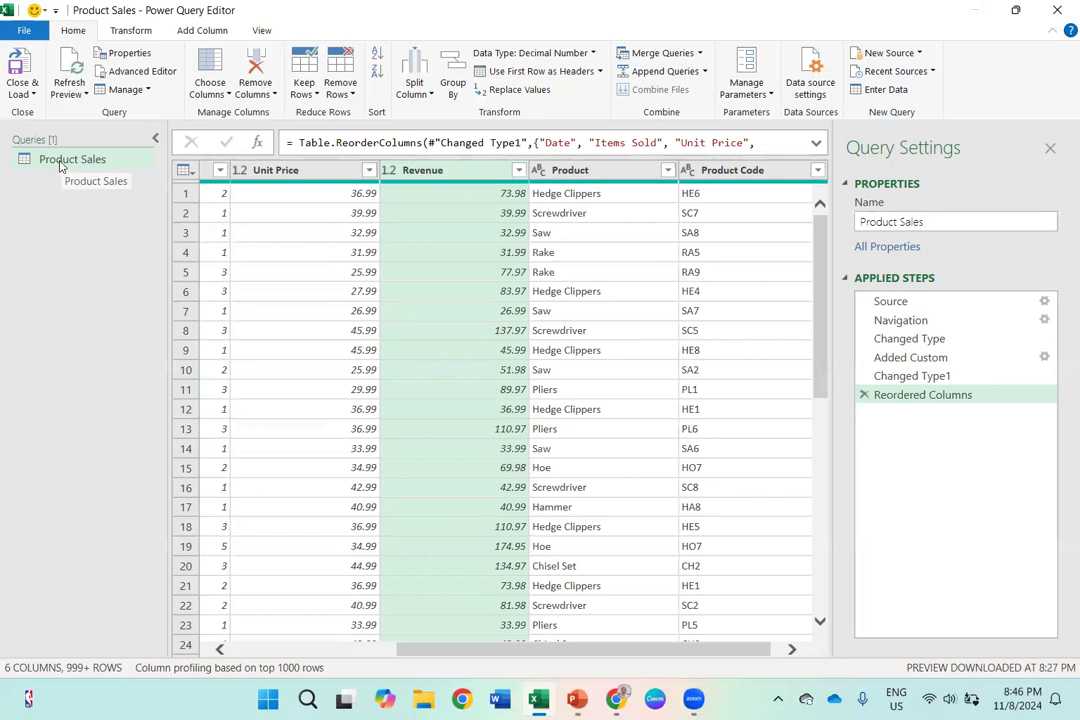
Step: Create a reference query from Product Sales and compare its applied steps with those of the original query
right_click(76, 162)
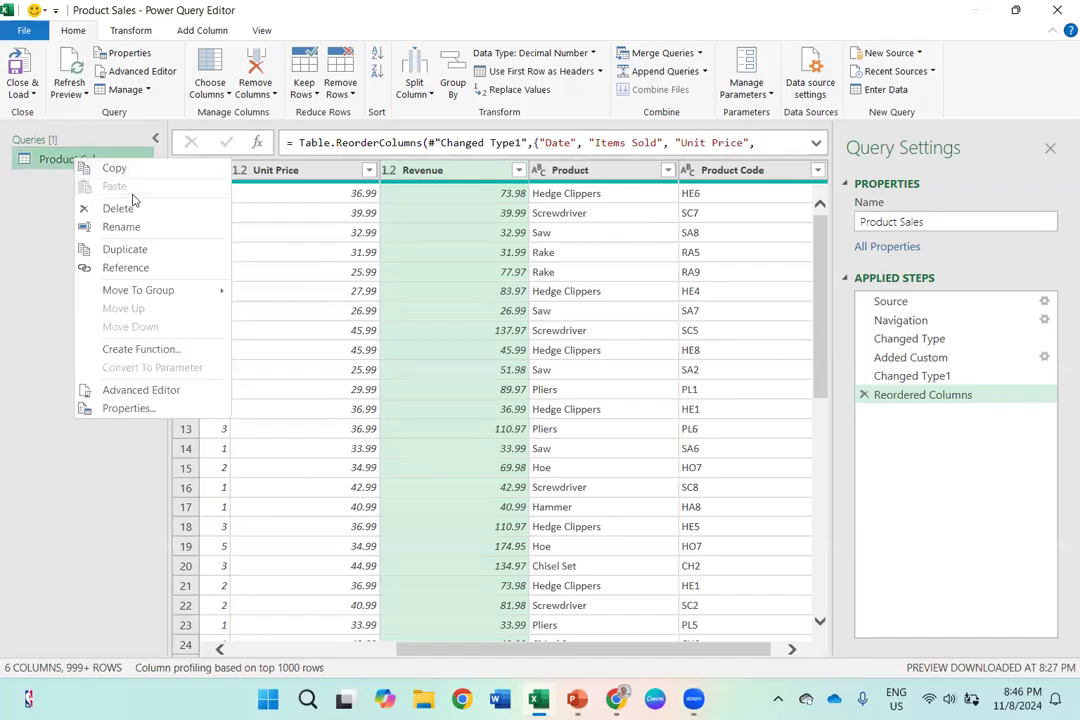
click(124, 271)
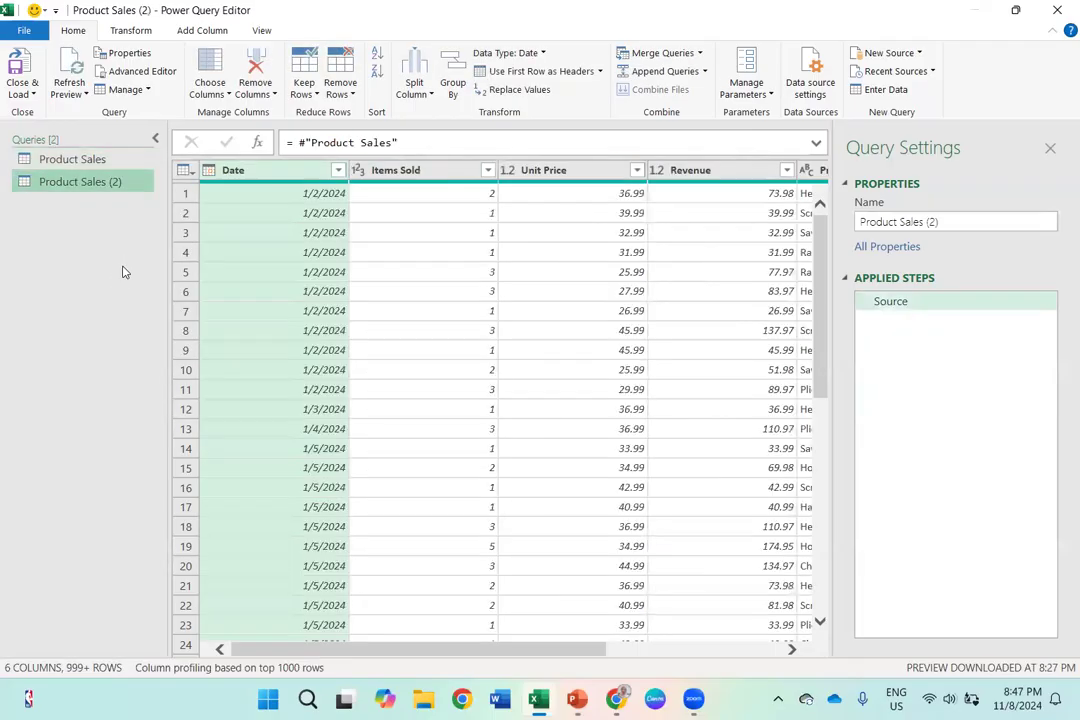
click(90, 160)
click(87, 181)
click(90, 160)
click(90, 183)
click(82, 163)
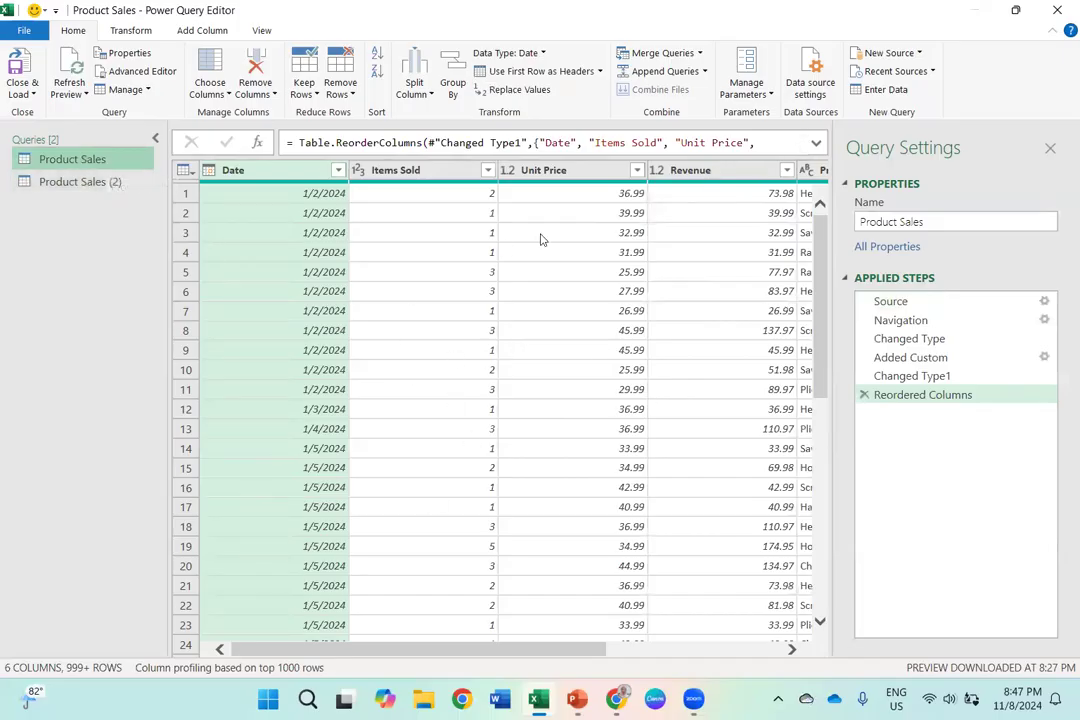
click(89, 183)
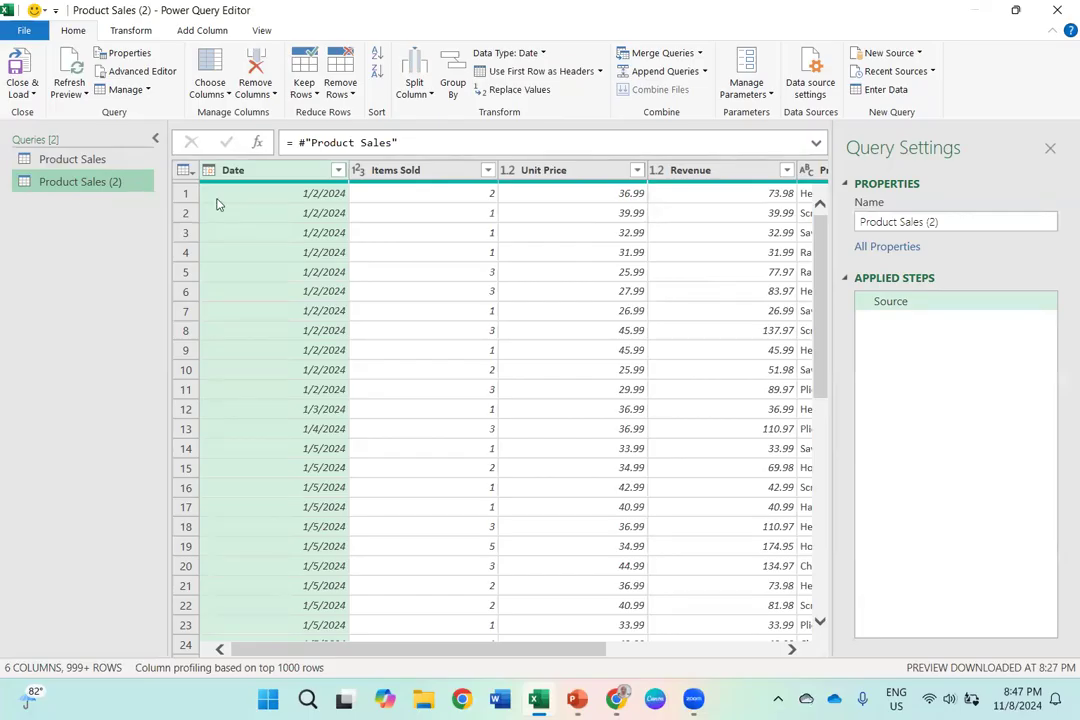
Step: Rename the new referenced query as Product
click(954, 221)
key(BackSpace)
key(BackSpace)
key(BackSpace)
key(BackSpace)
key(BackSpace)
key(BackSpace)
key(BackSpace)
key(BackSpace)
key(BackSpace)
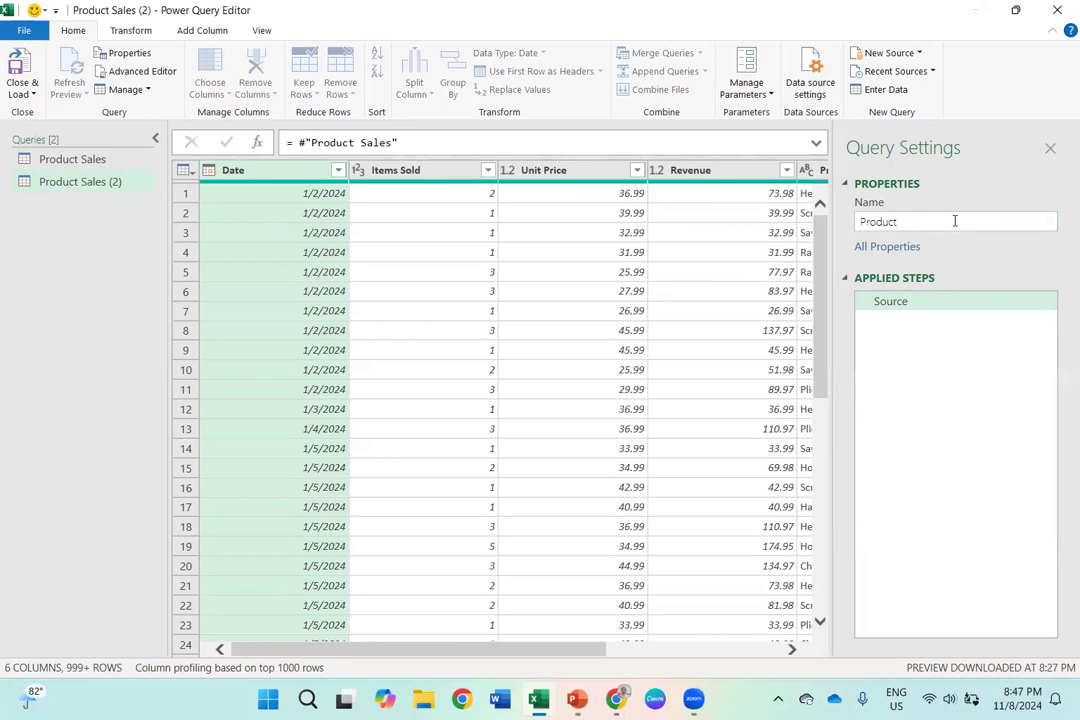
key(Return)
Step: Remove the Date, Items Sold, Unit Price and Revenue columns from the Product query
scroll(770, 292, right, 3)
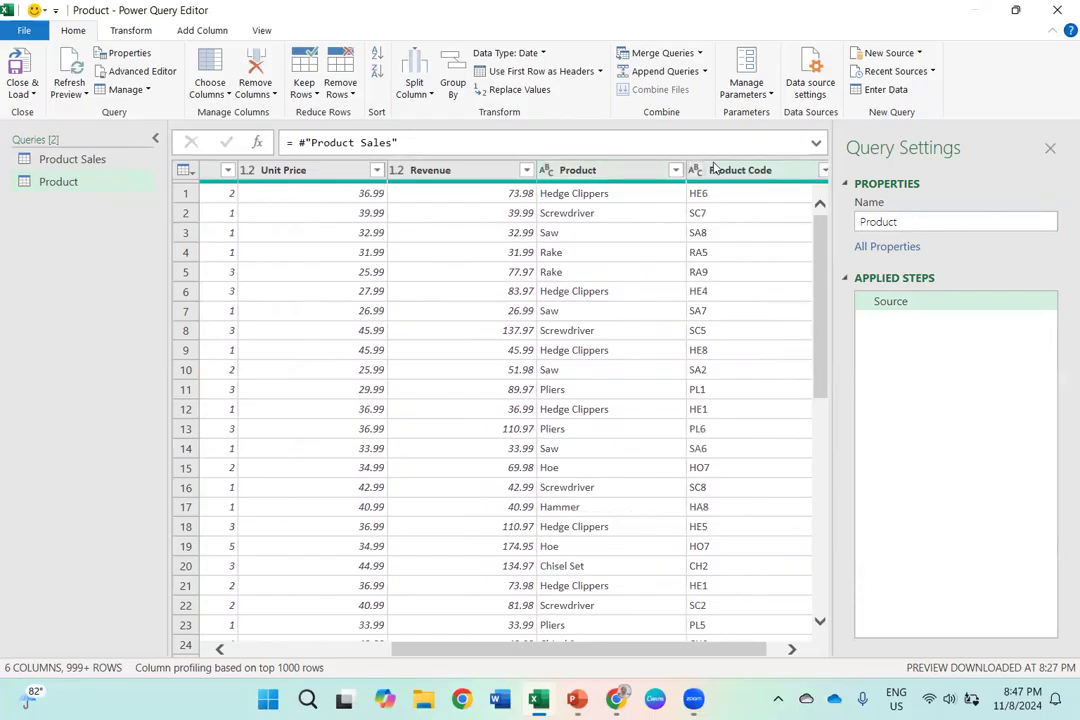
click(430, 171)
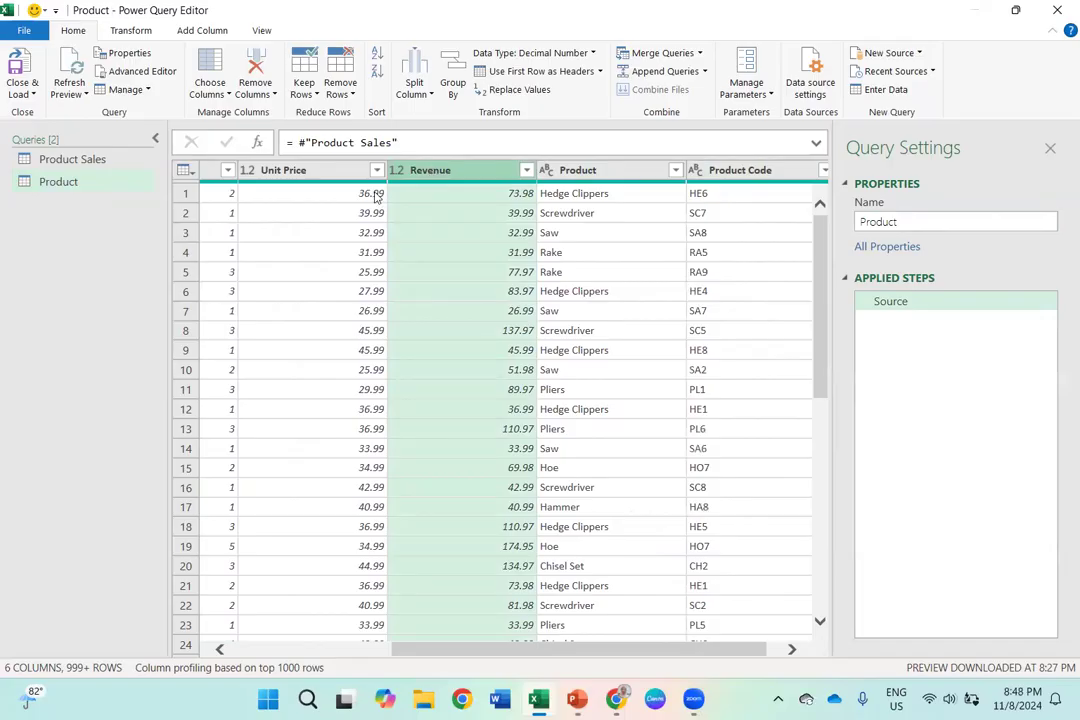
scroll(376, 196, left, 5)
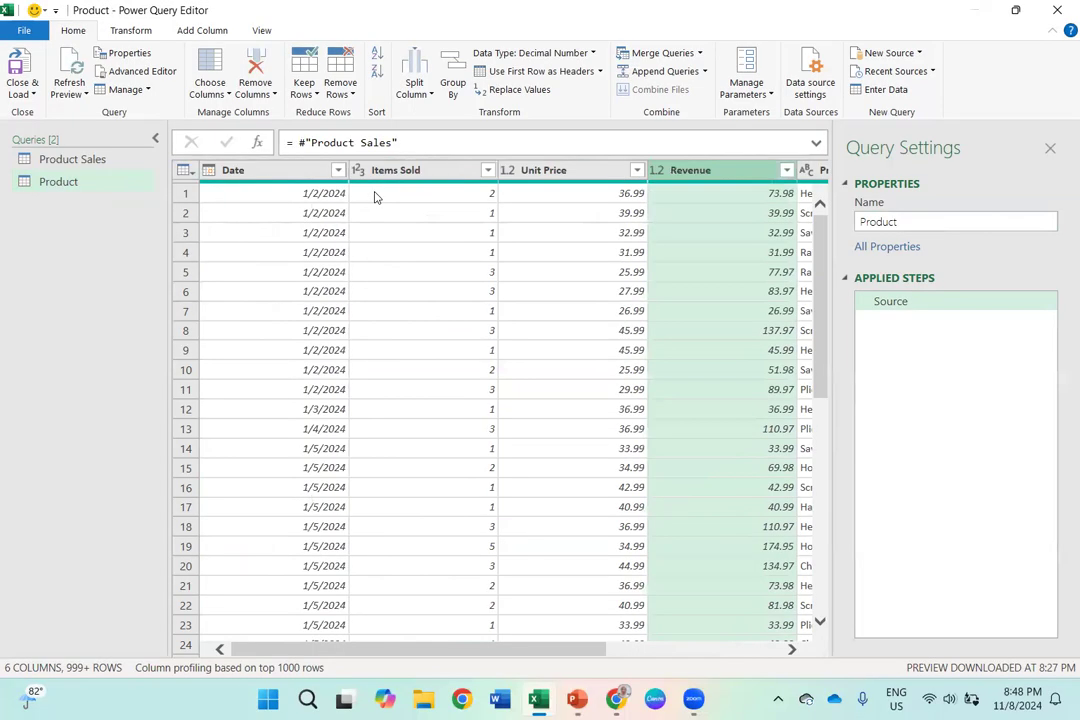
shift+click(255, 171)
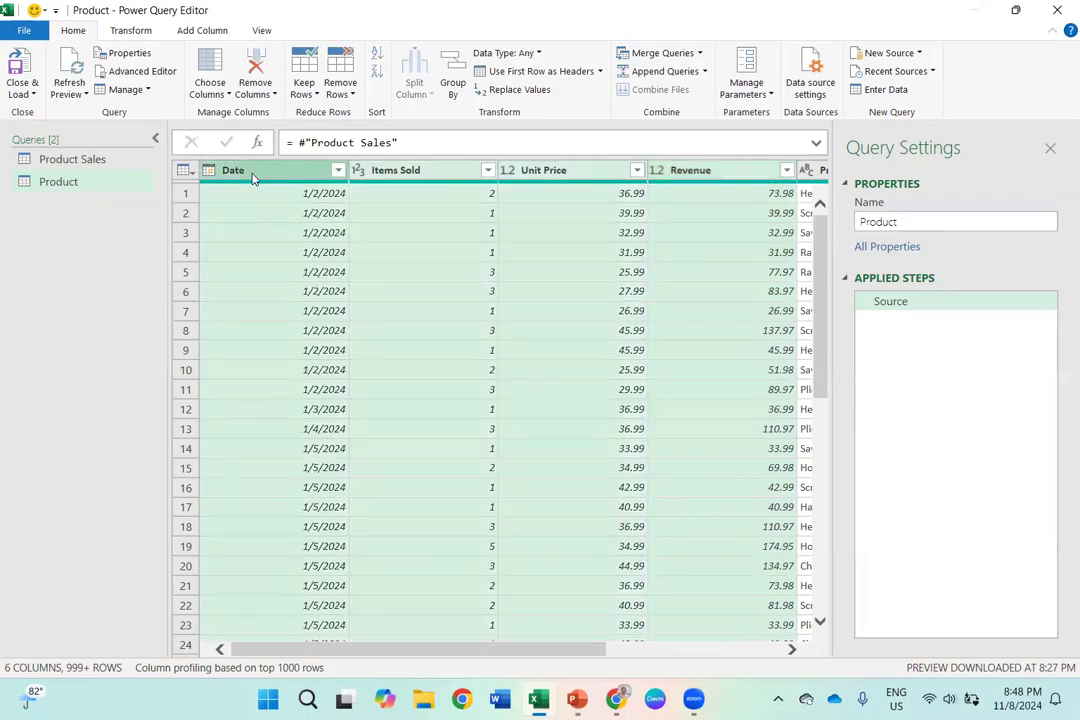
click(253, 174)
click(395, 173)
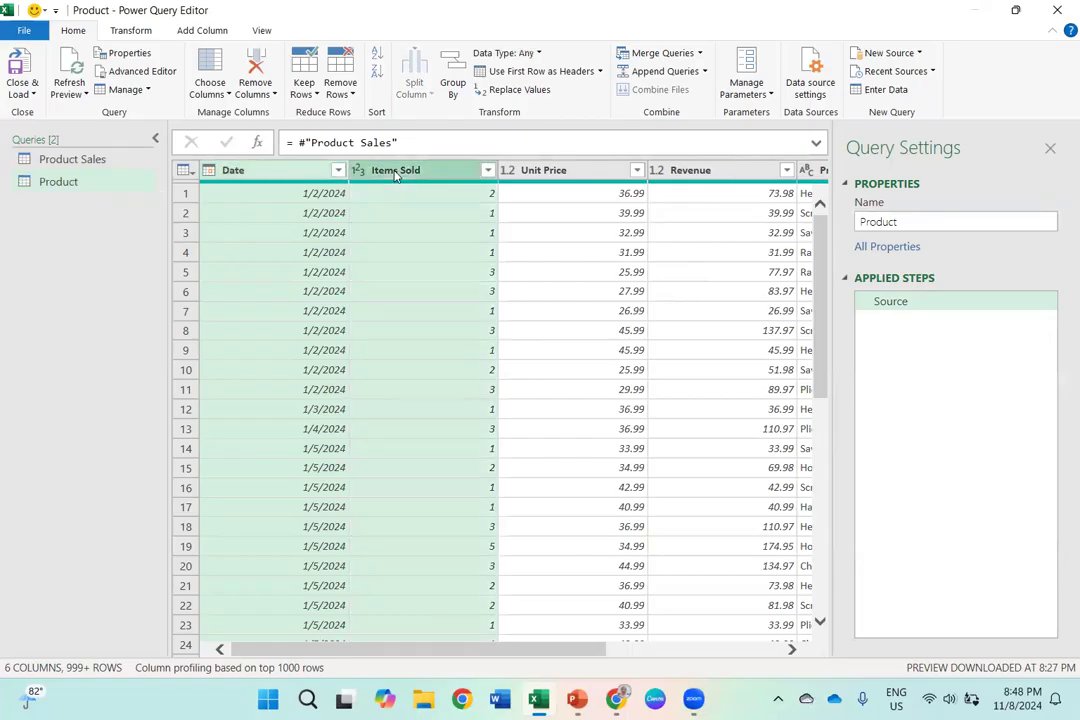
shift+click(557, 171)
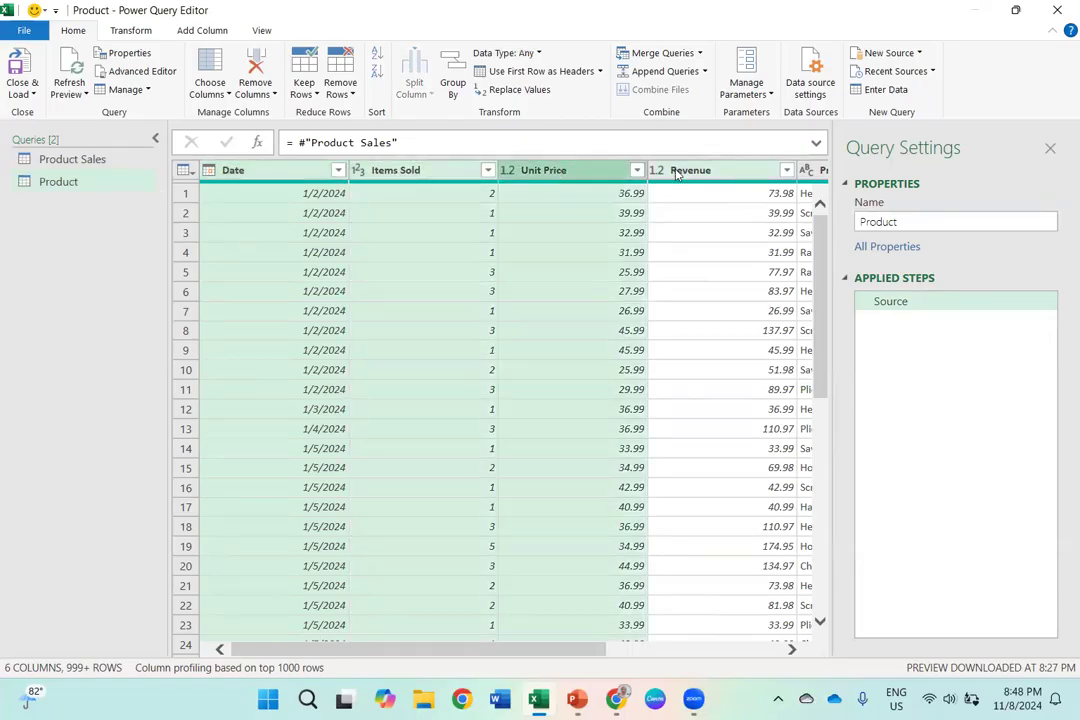
shift+click(690, 171)
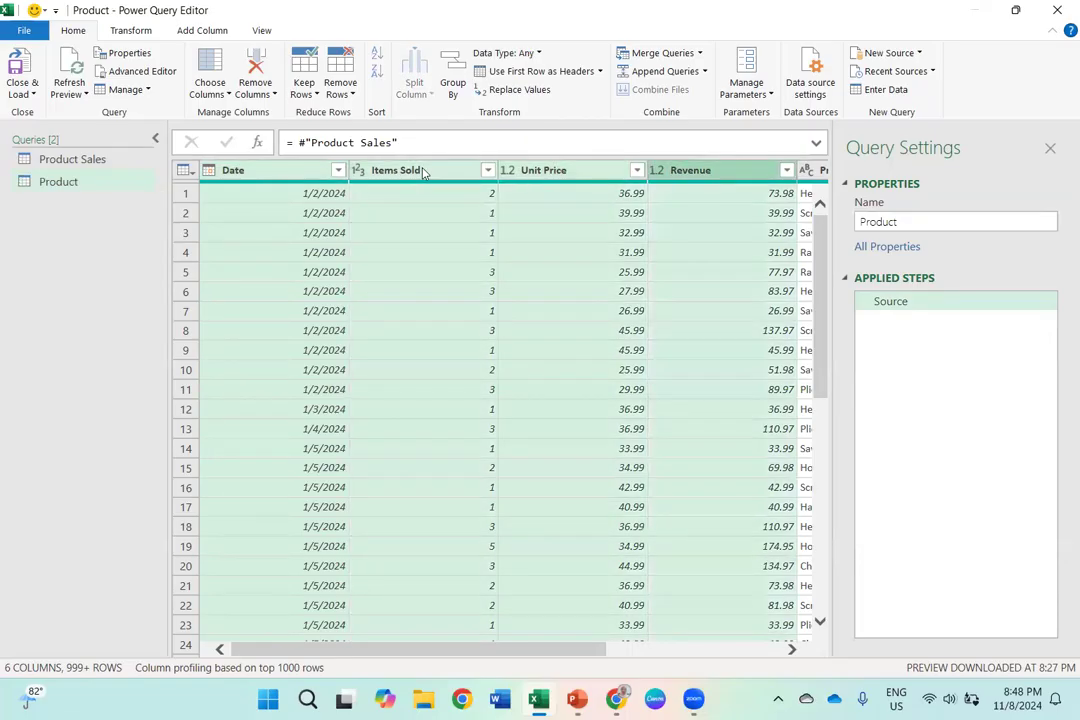
right_click(423, 173)
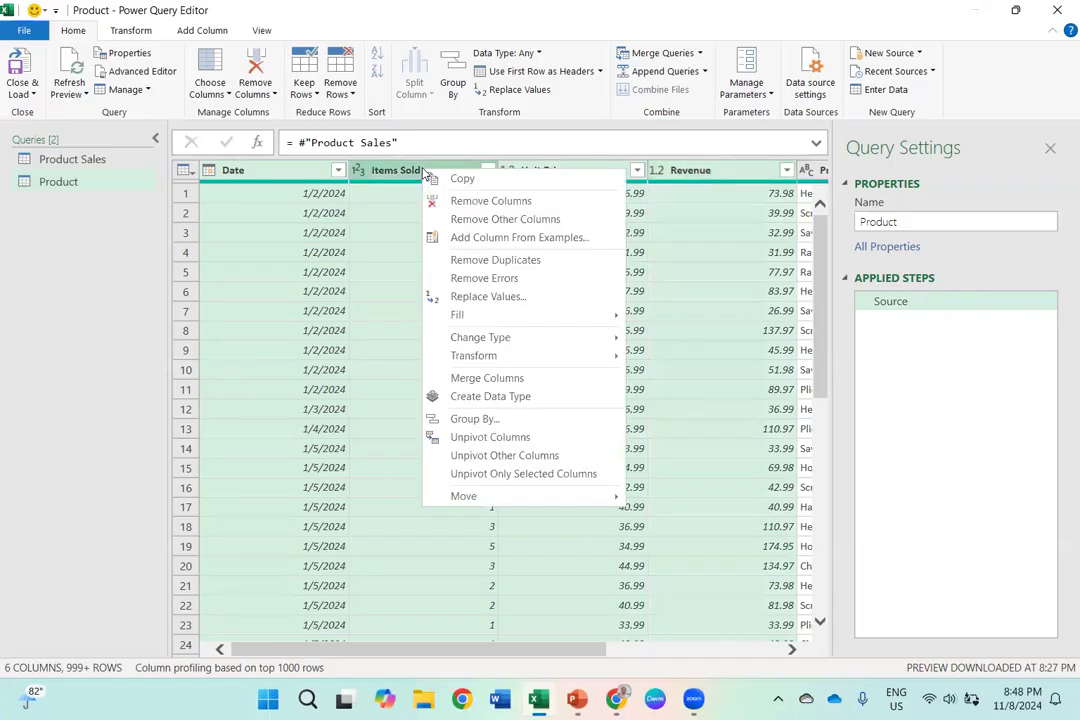
click(472, 201)
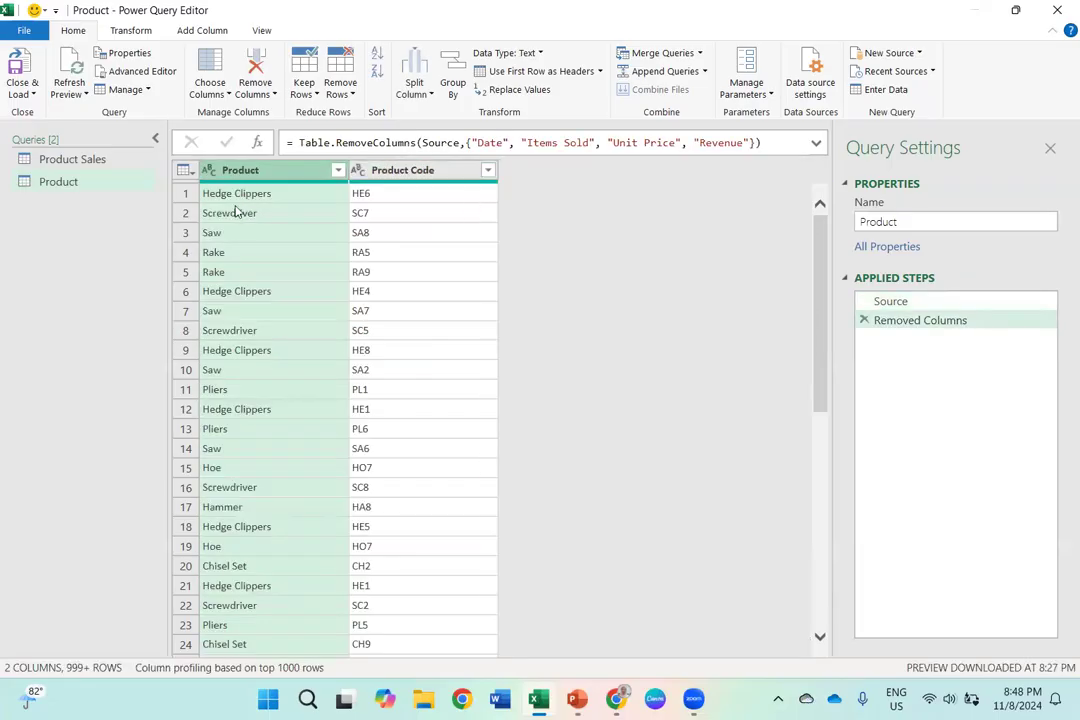
Step: Remove duplicate rows from the Product query based on the Product Code column
click(362, 233)
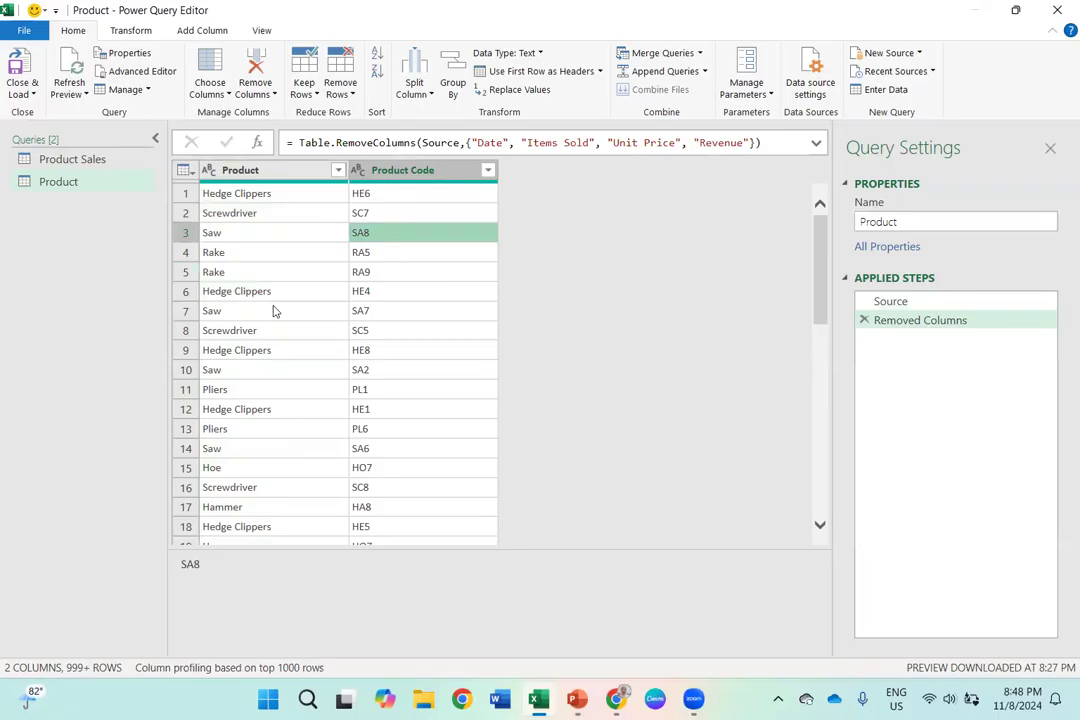
click(407, 170)
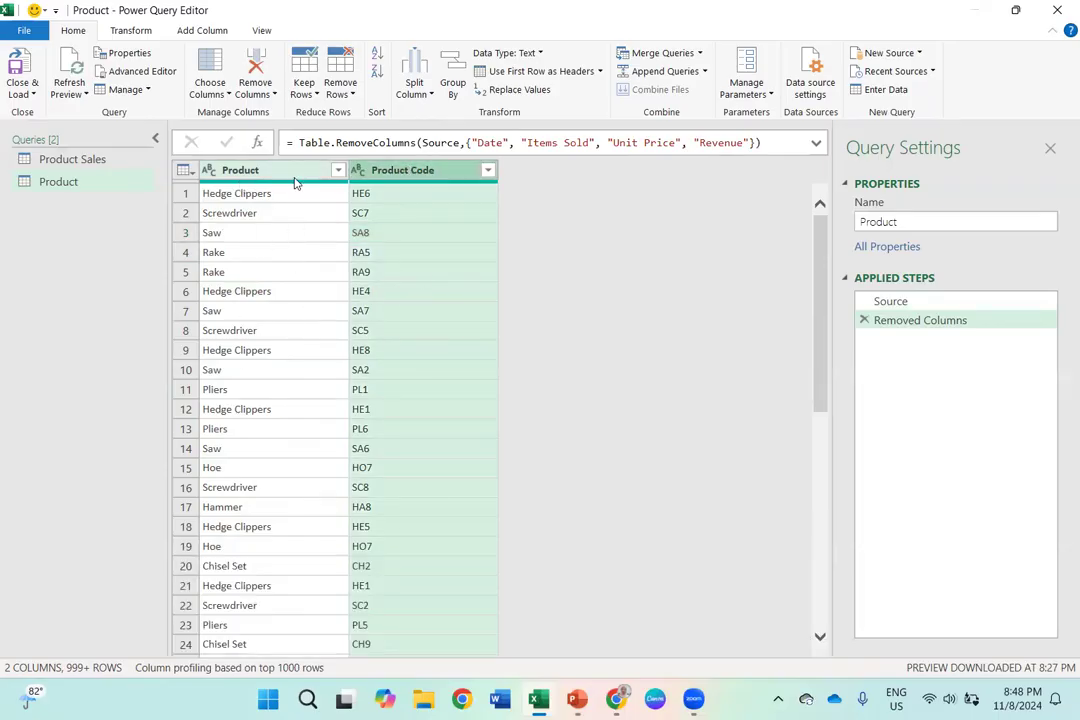
click(347, 94)
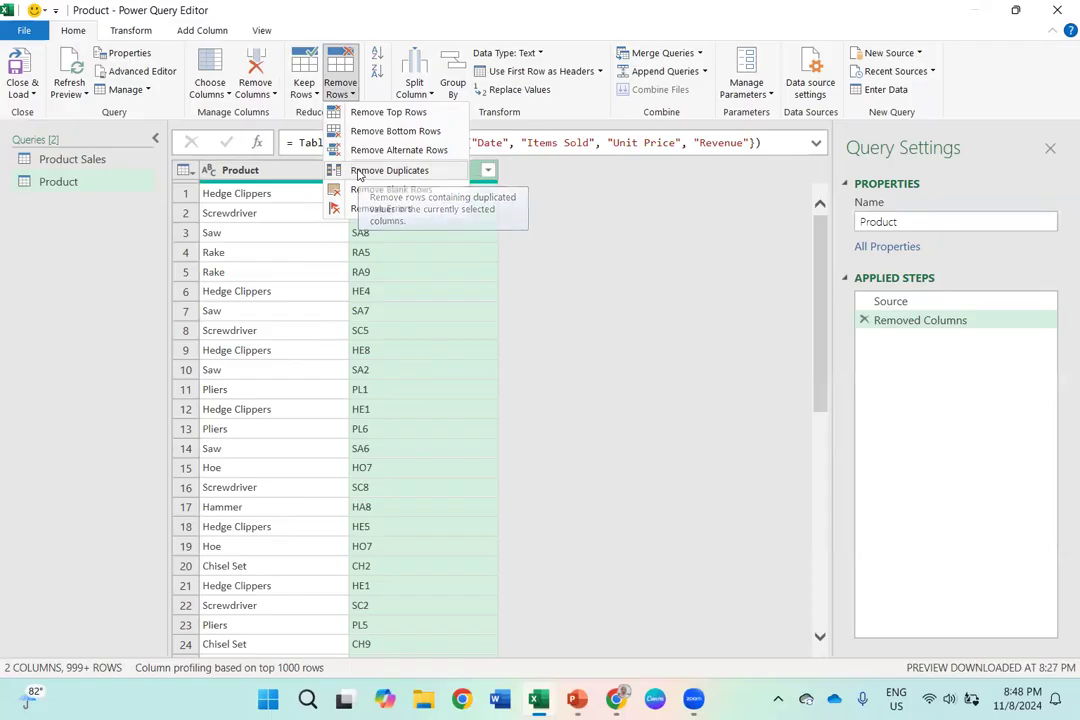
click(389, 171)
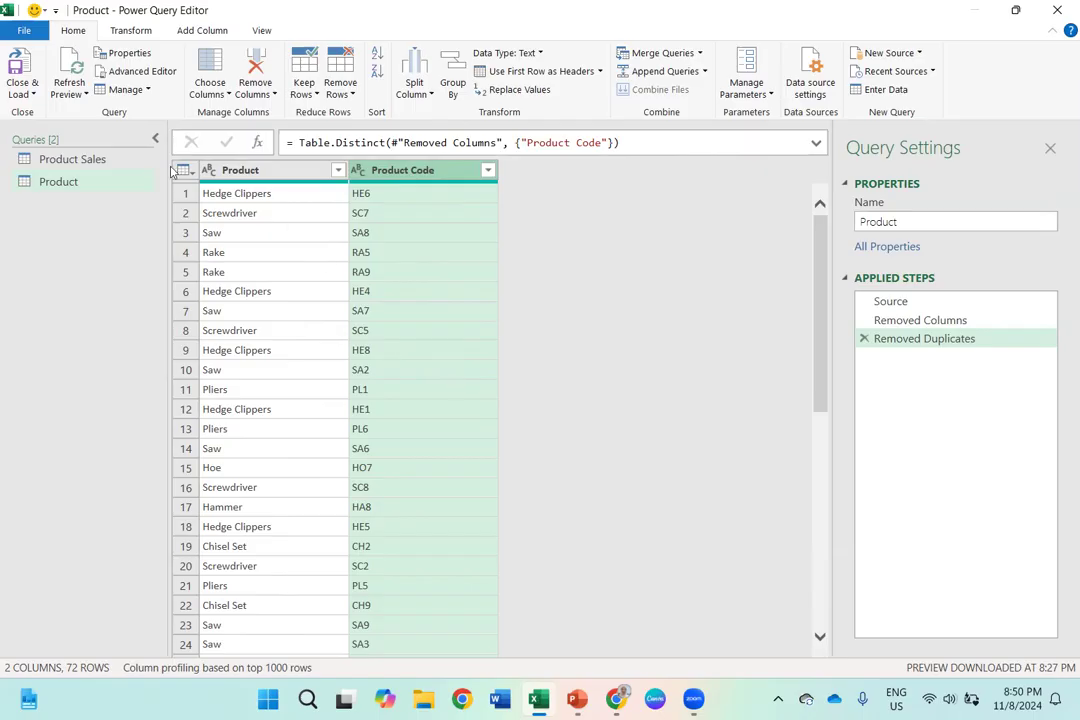
Step: Create another reference query from the Product Sales query
click(62, 163)
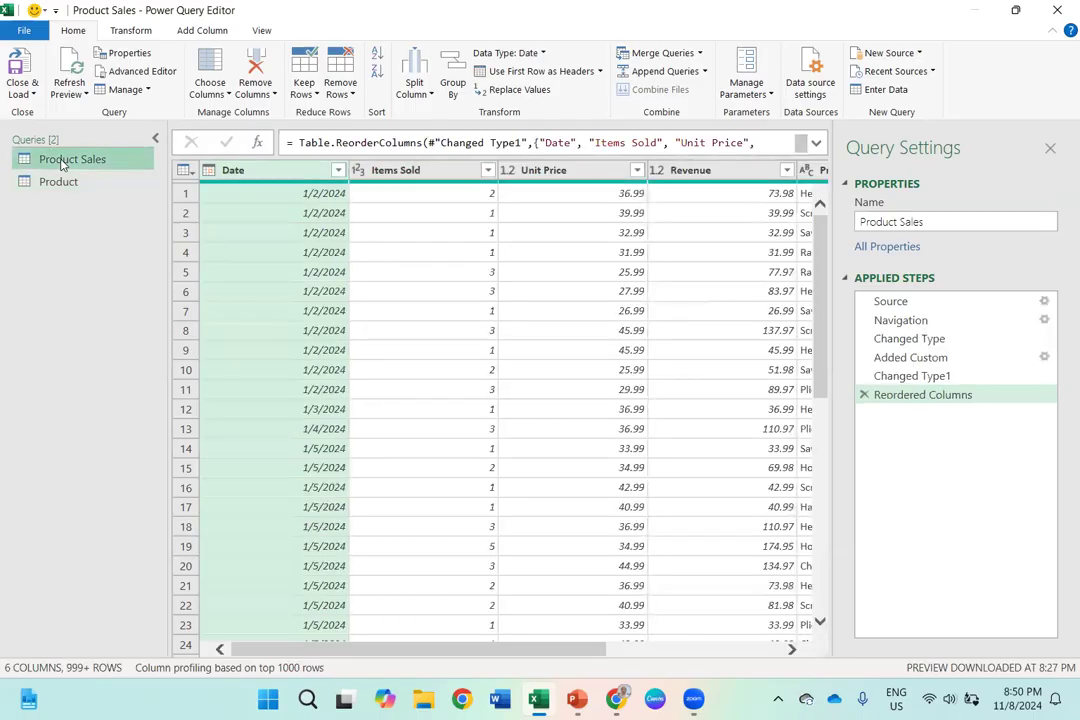
right_click(62, 163)
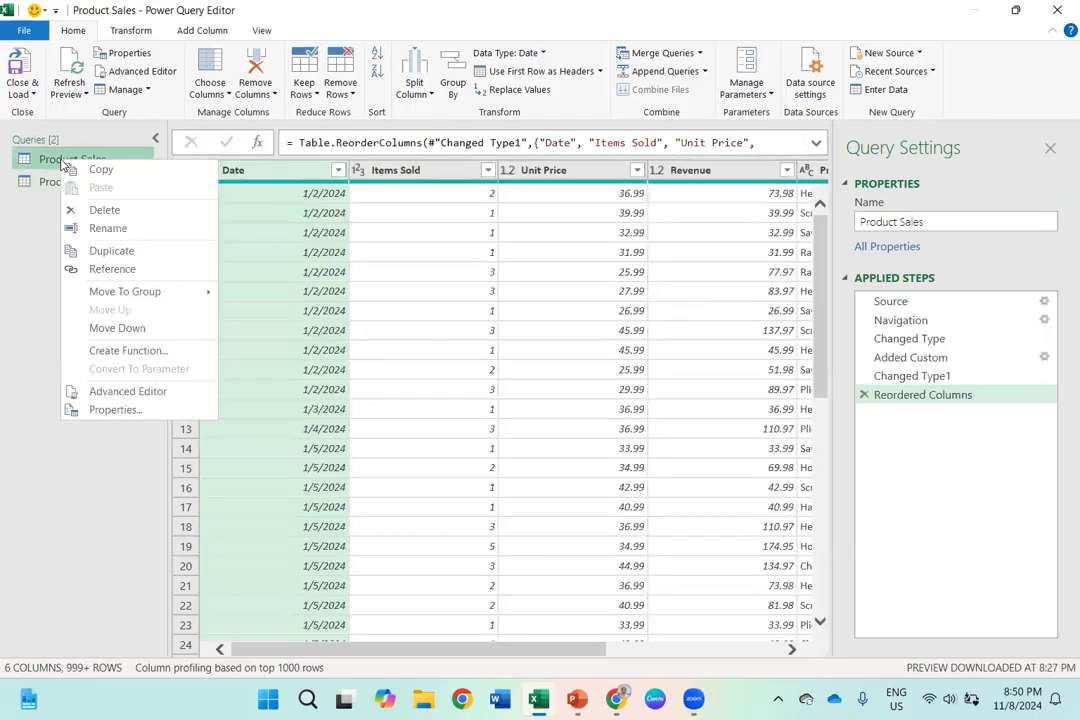
click(104, 269)
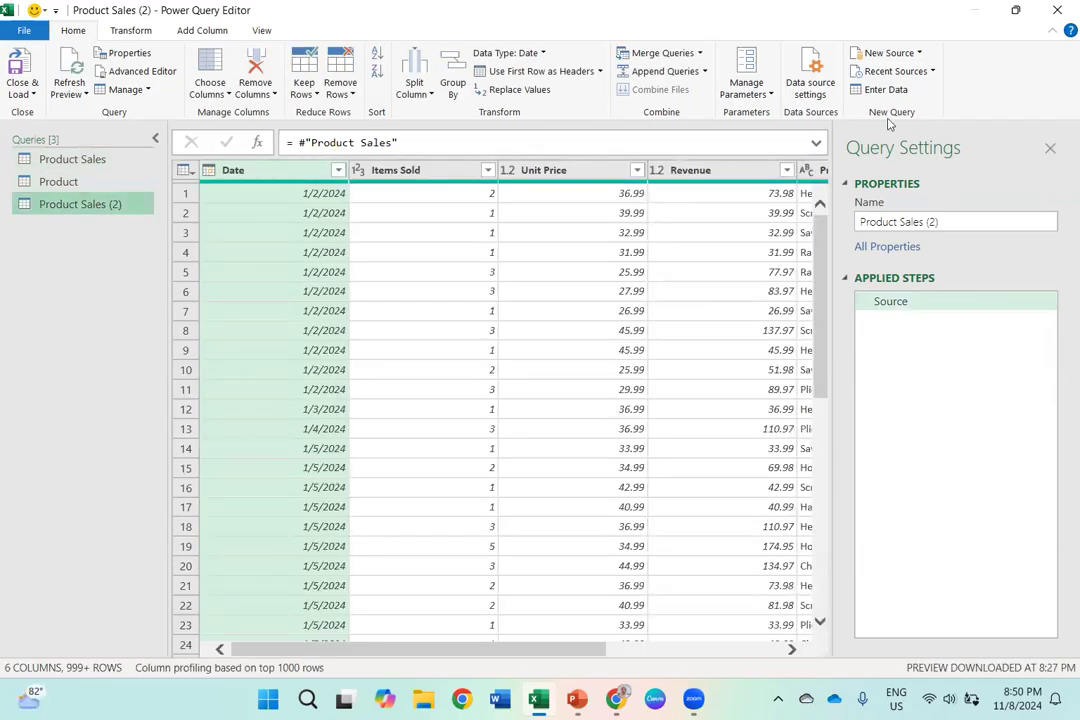
Step: Rename the new referenced query as Sales
click(953, 224)
key(BackSpace)
key(BackSpace)
key(BackSpace)
key(BackSpace)
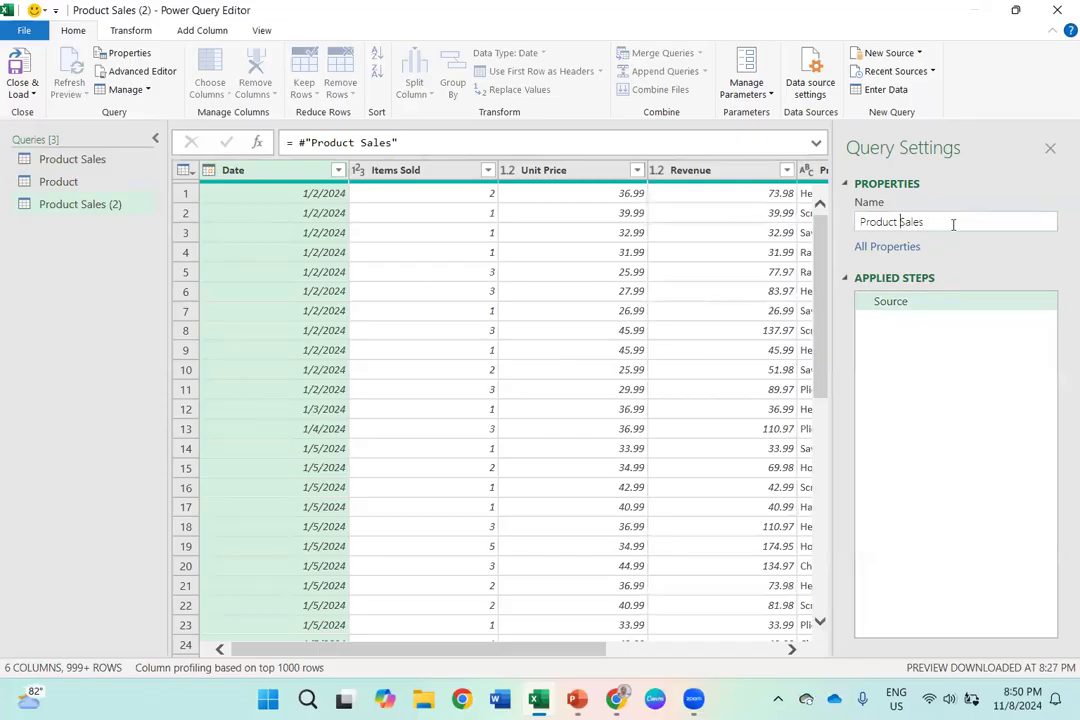
key(BackSpace)
key(BackSpace)
key(BackSpace)
key(BackSpace)
key(BackSpace)
key(BackSpace)
key(BackSpace)
key(BackSpace)
click(634, 295)
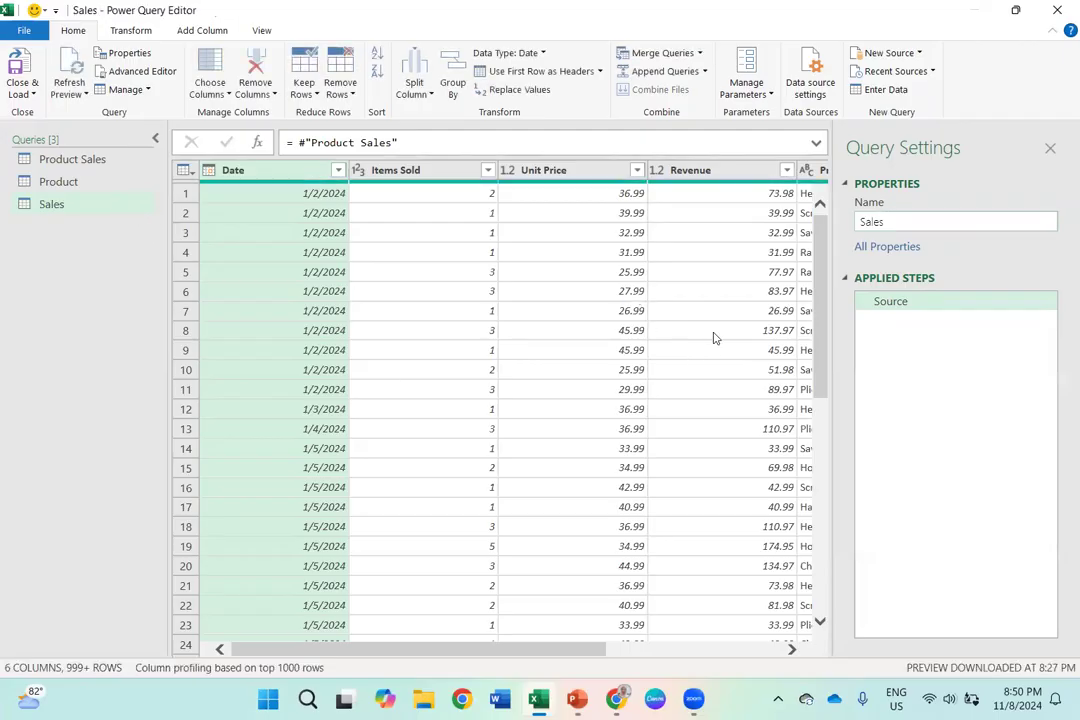
Step: Remove the Product column from the Sales query, keeping Product Code
scroll(714, 338, right, 5)
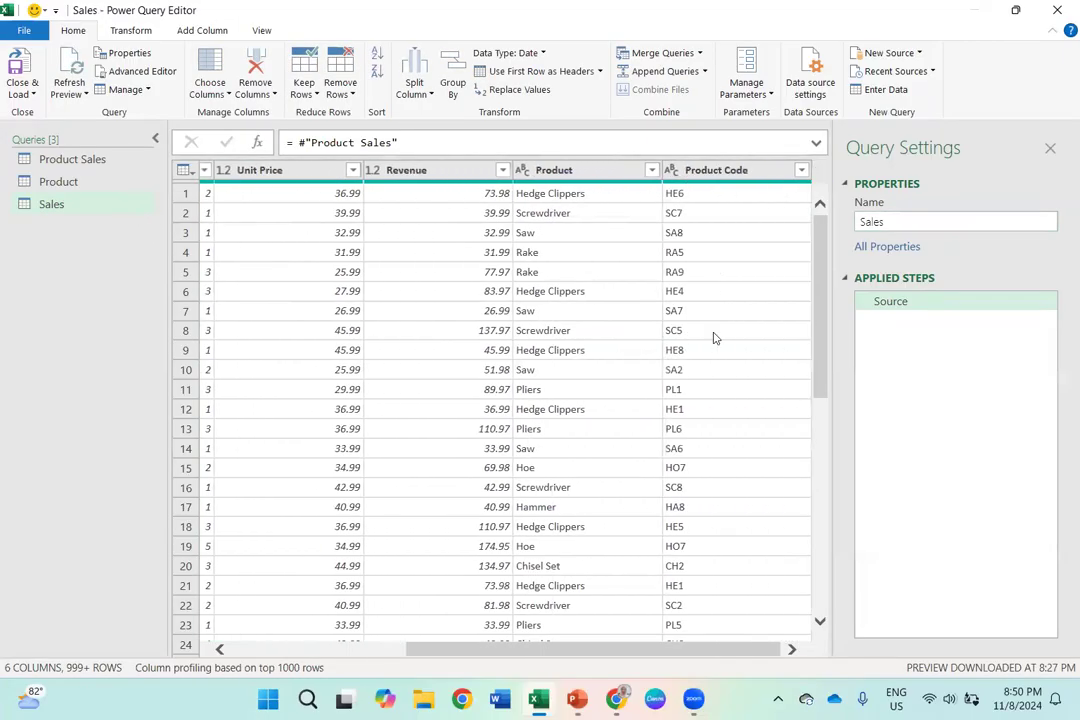
click(597, 172)
right_click(597, 174)
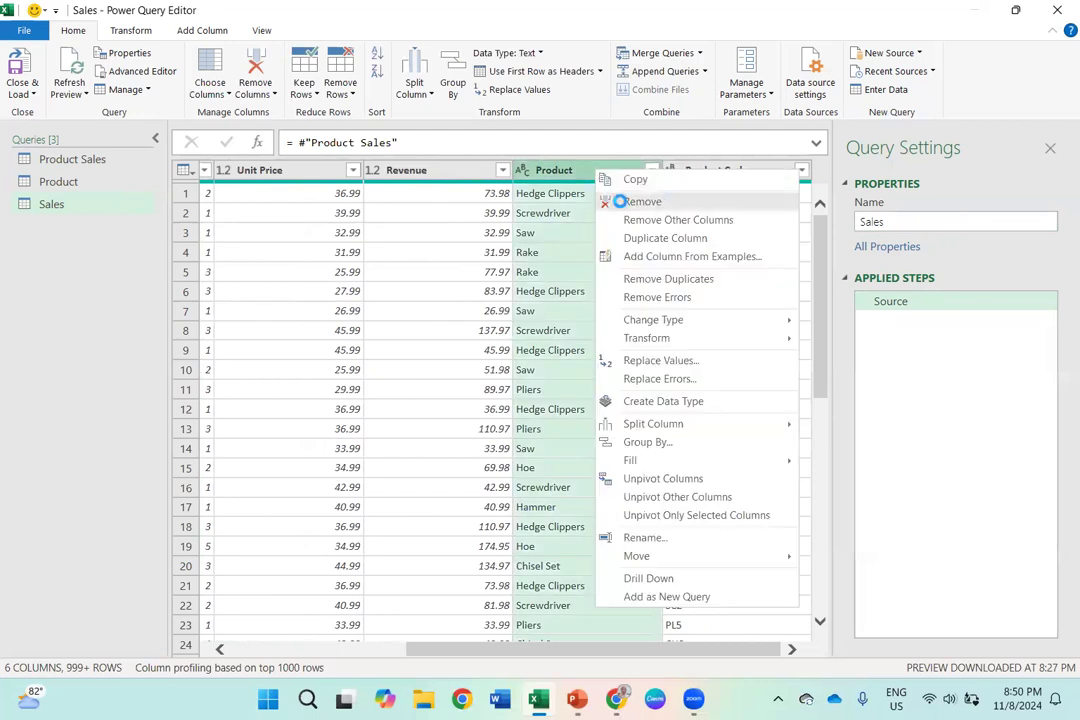
click(625, 202)
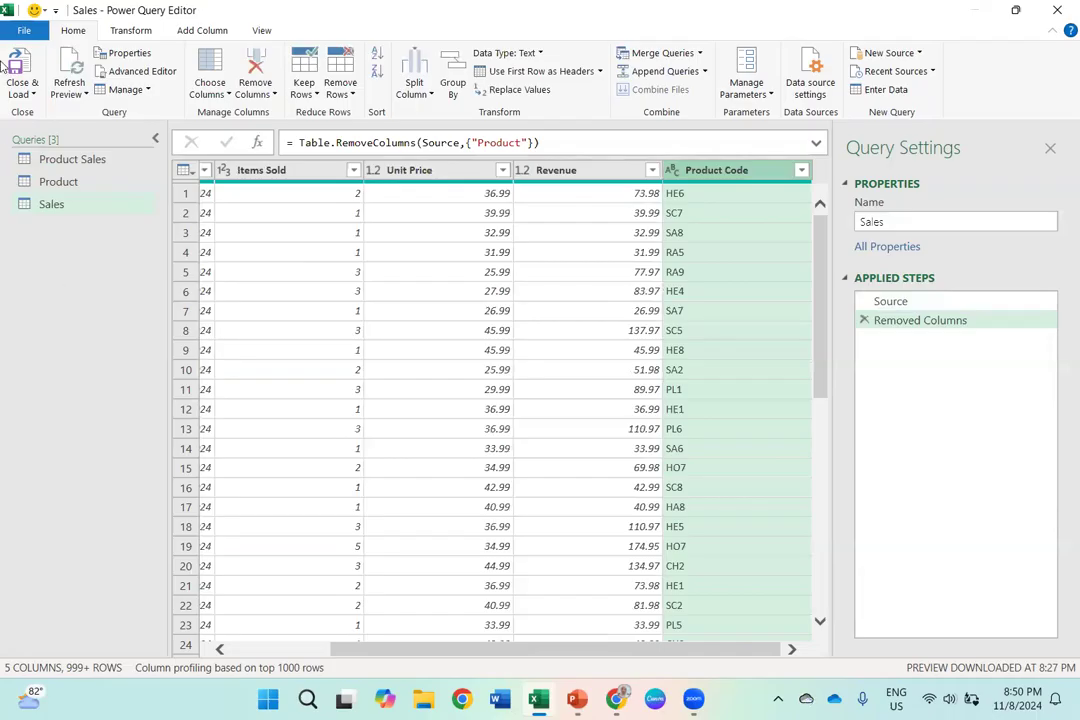
Step: Close the query editor and load all queries as connections only, without adding them to the Data Model
click(27, 95)
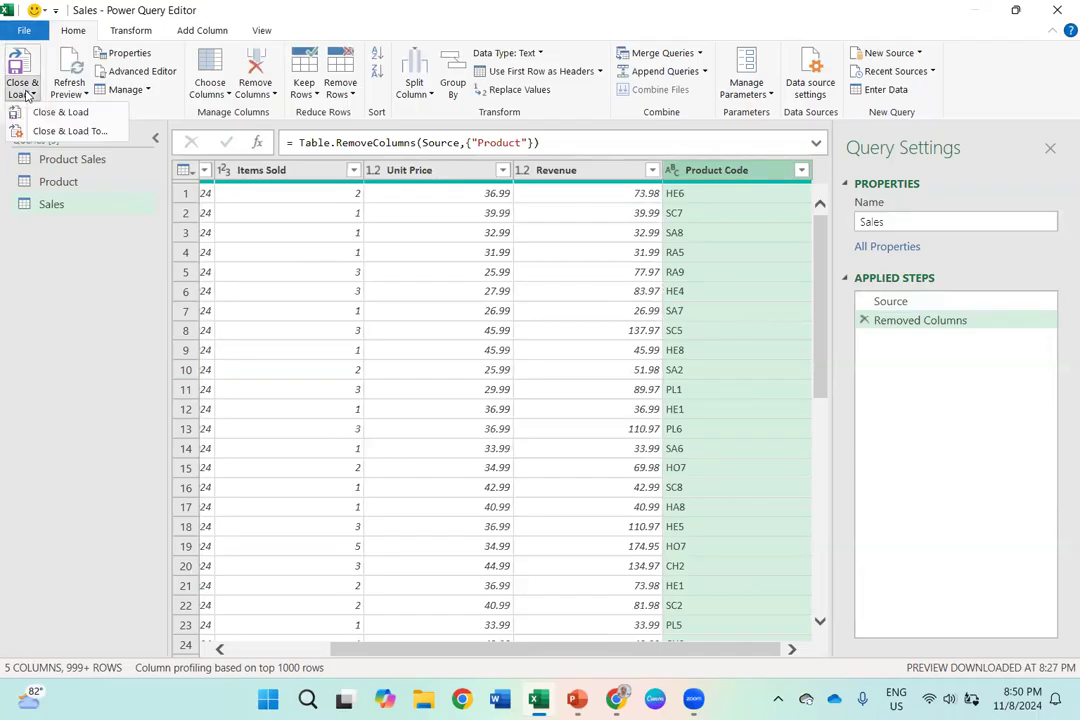
click(43, 132)
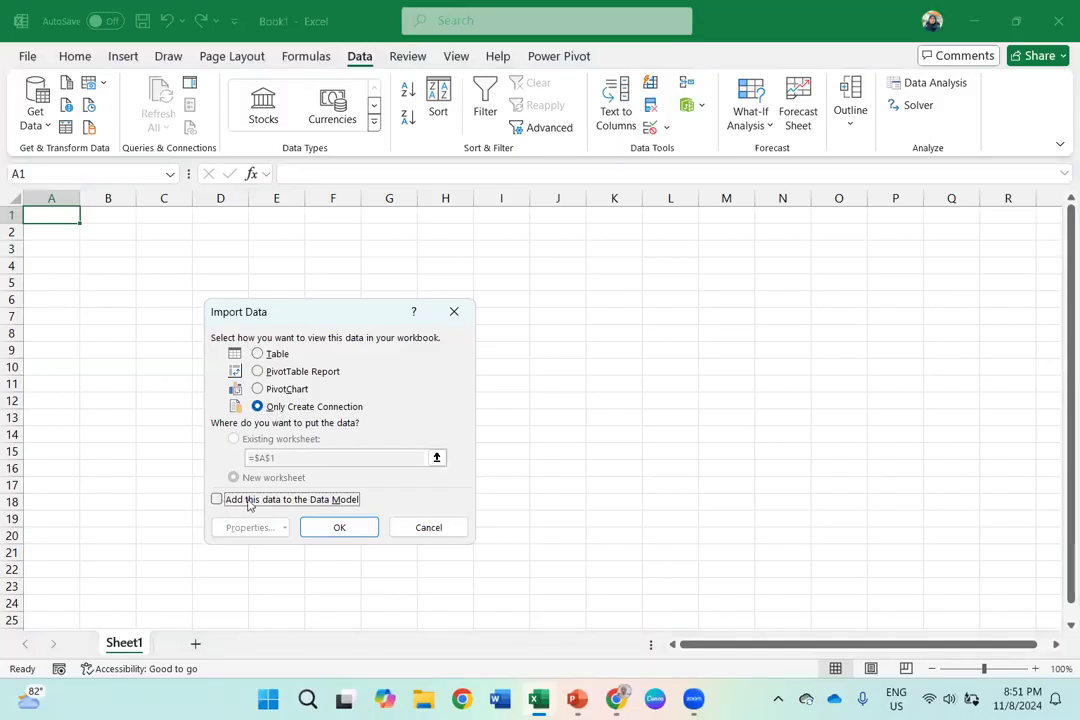
click(337, 535)
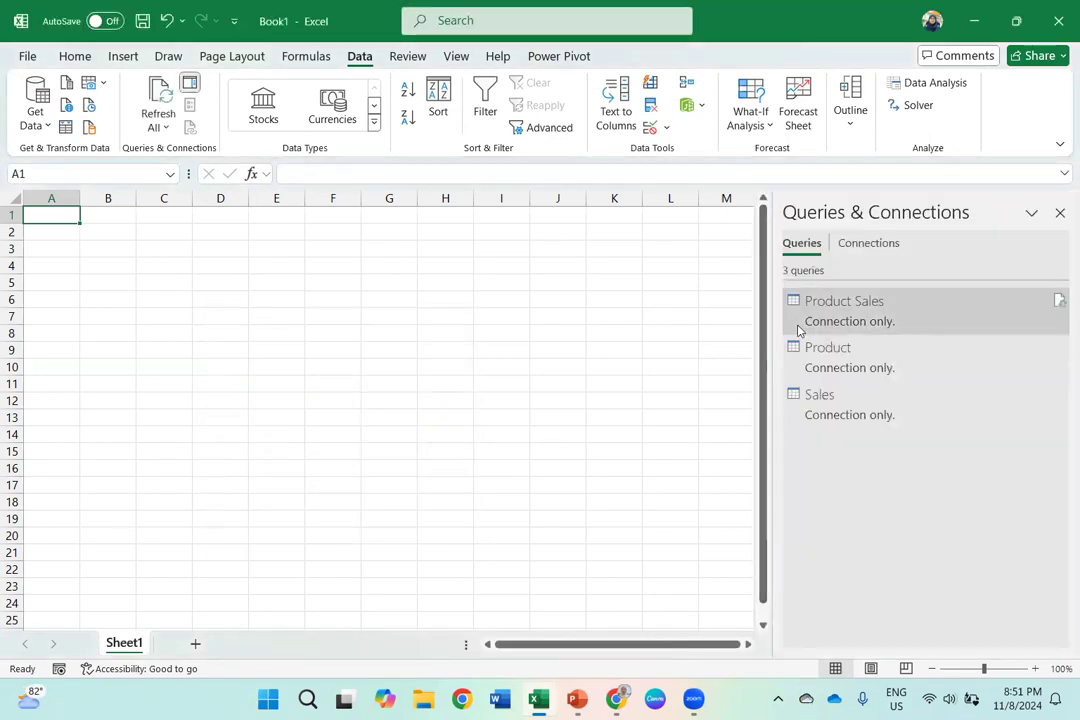
Step: Change the Product query's load settings to keep it connection-only and add its data to the Data Model
mouse_move(798, 330)
mouse_move(867, 325)
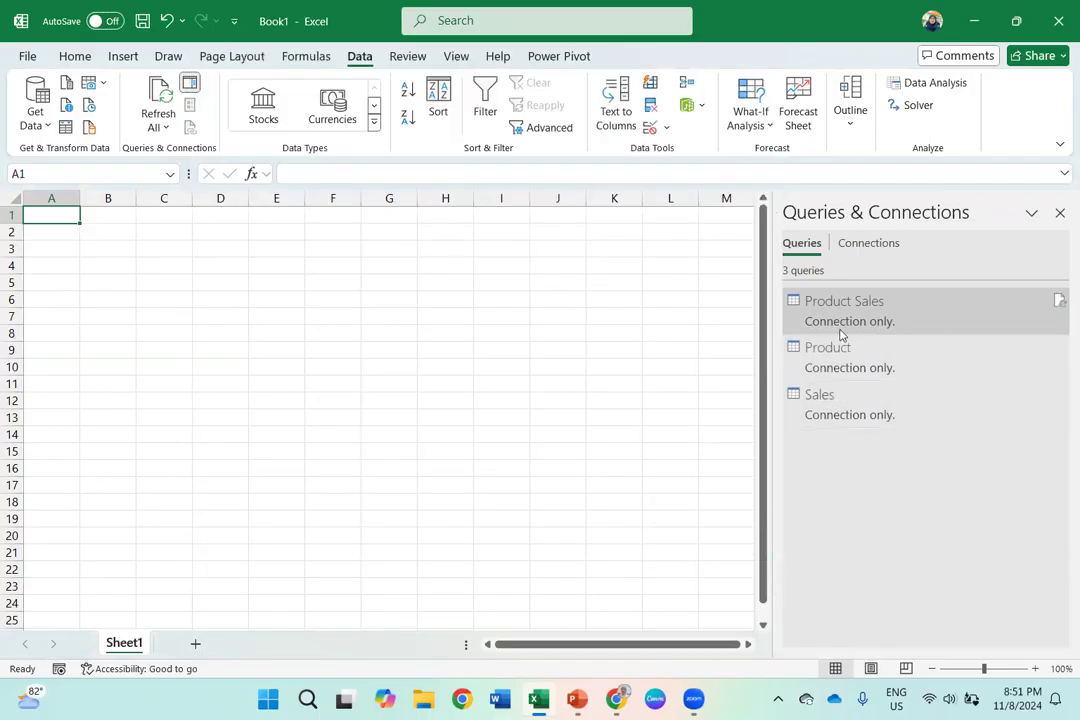
mouse_move(838, 367)
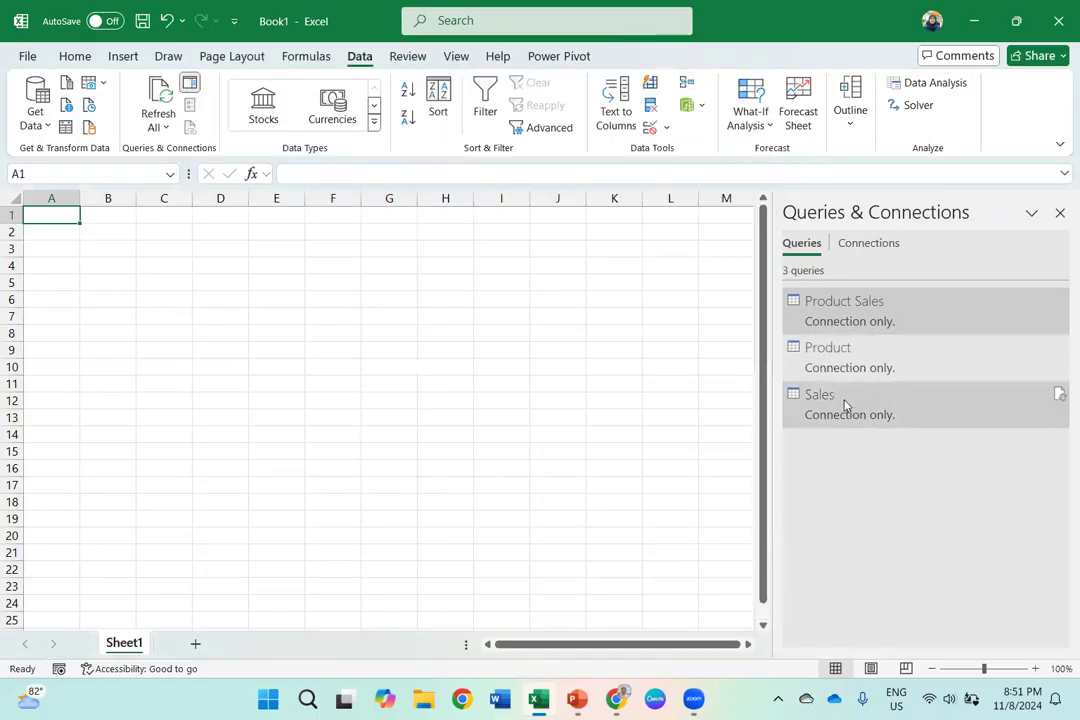
mouse_move(845, 414)
right_click(881, 368)
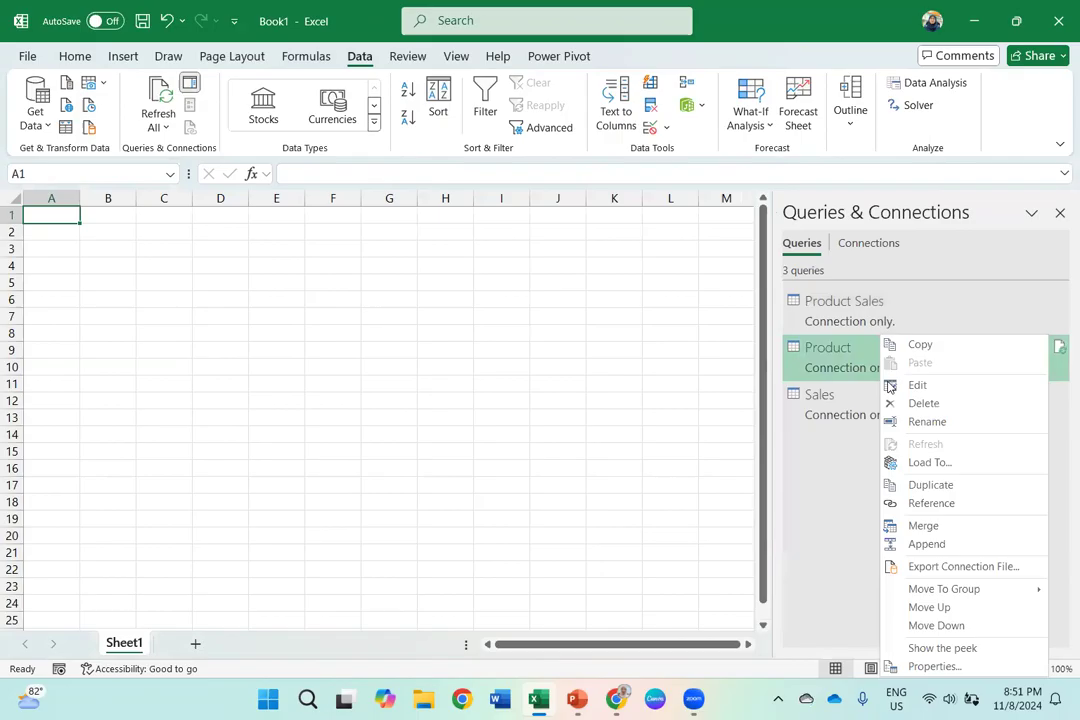
click(928, 462)
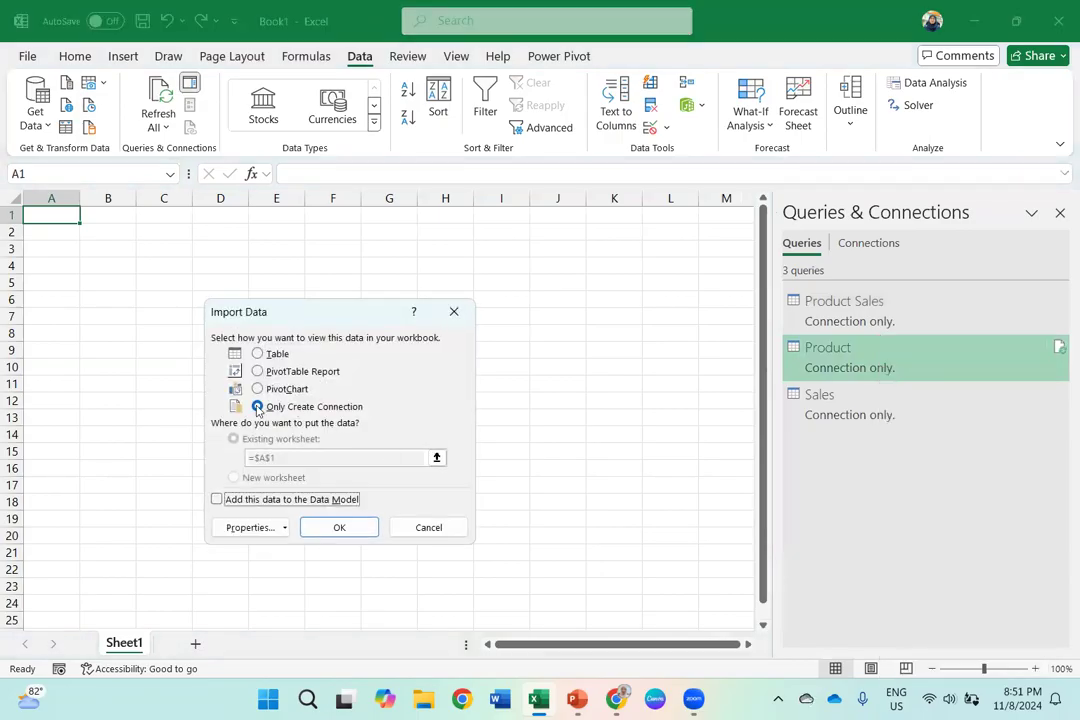
click(217, 500)
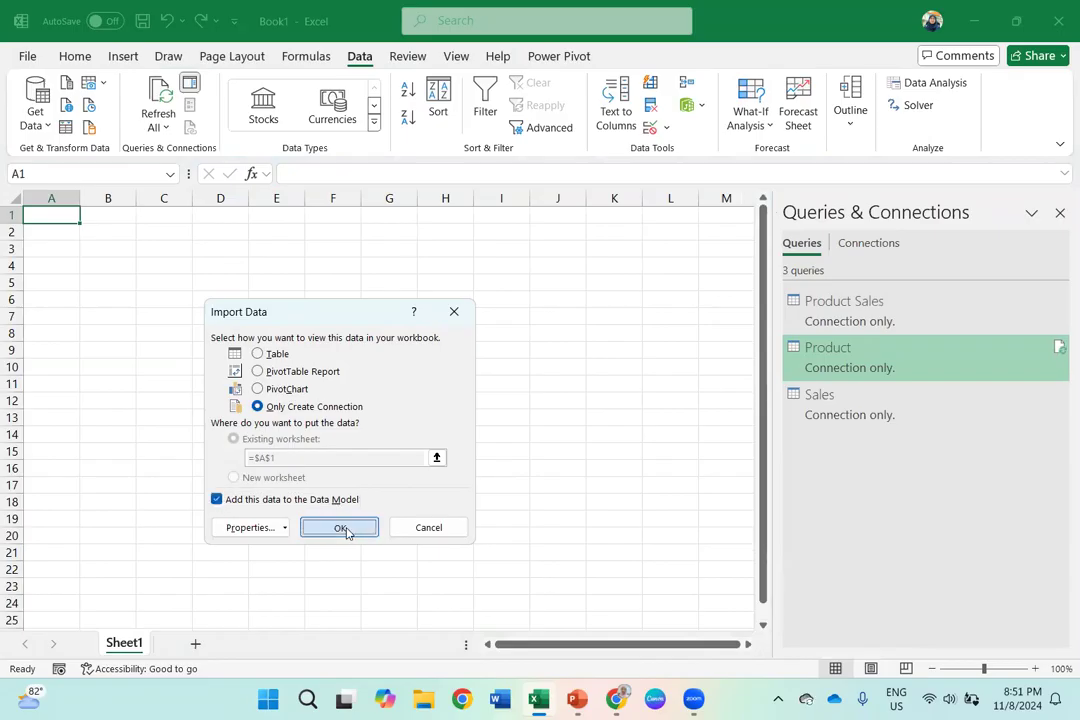
click(343, 528)
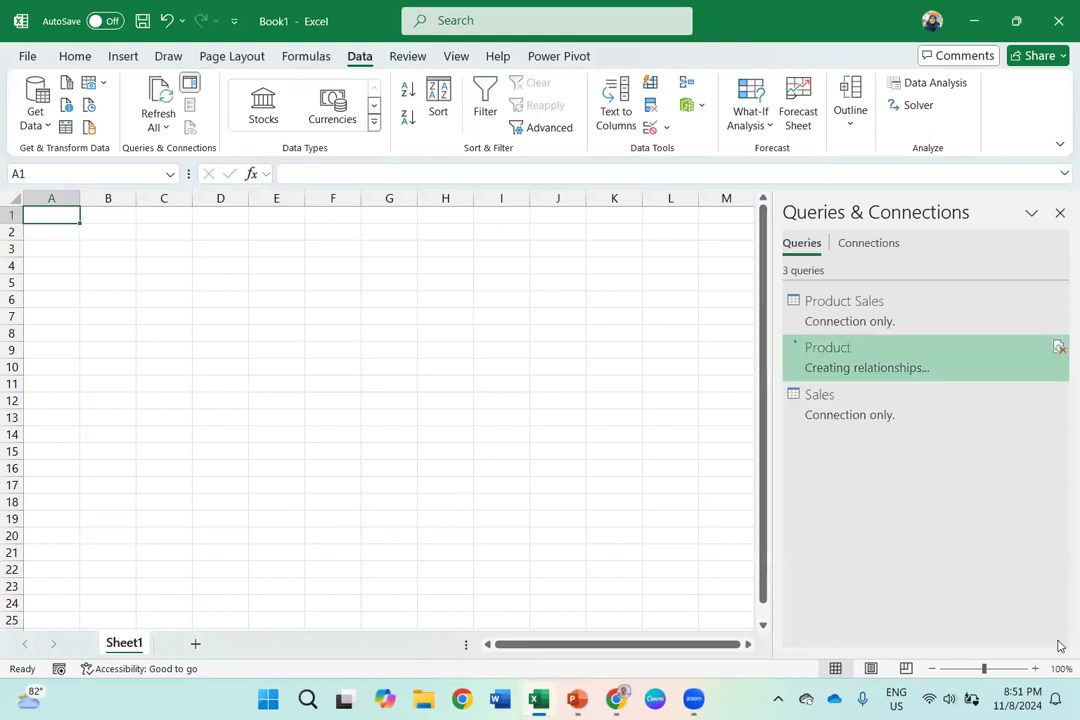
Step: Change the Sales query's load settings to keep it connection-only and add its data to the Data Model
click(884, 400)
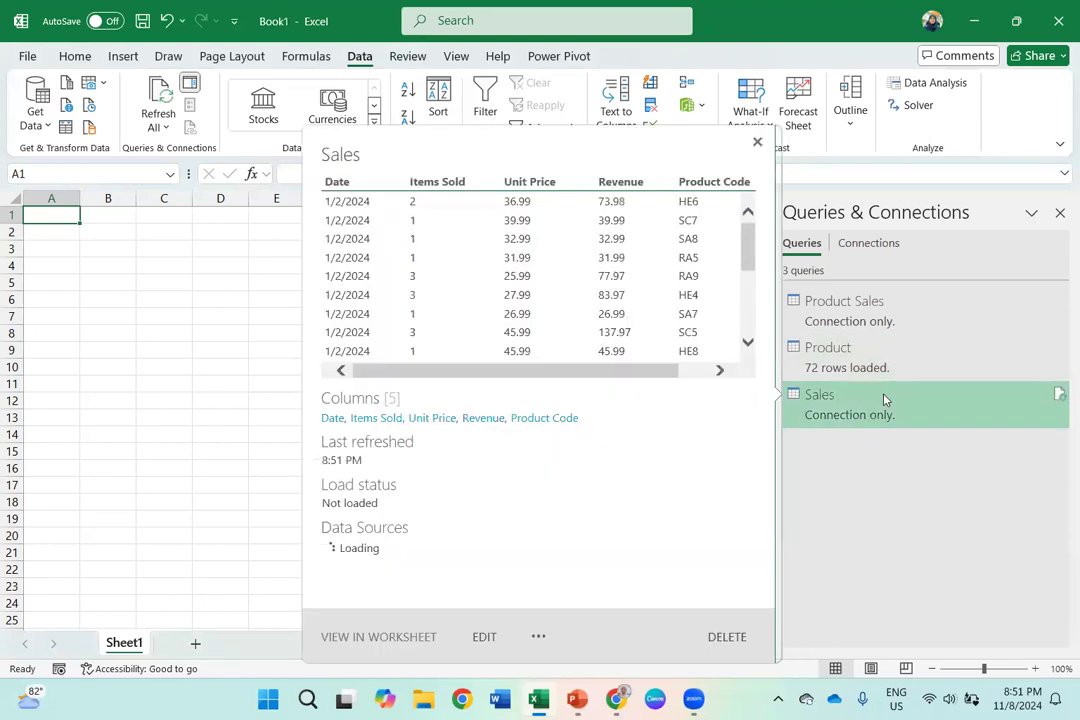
right_click(884, 400)
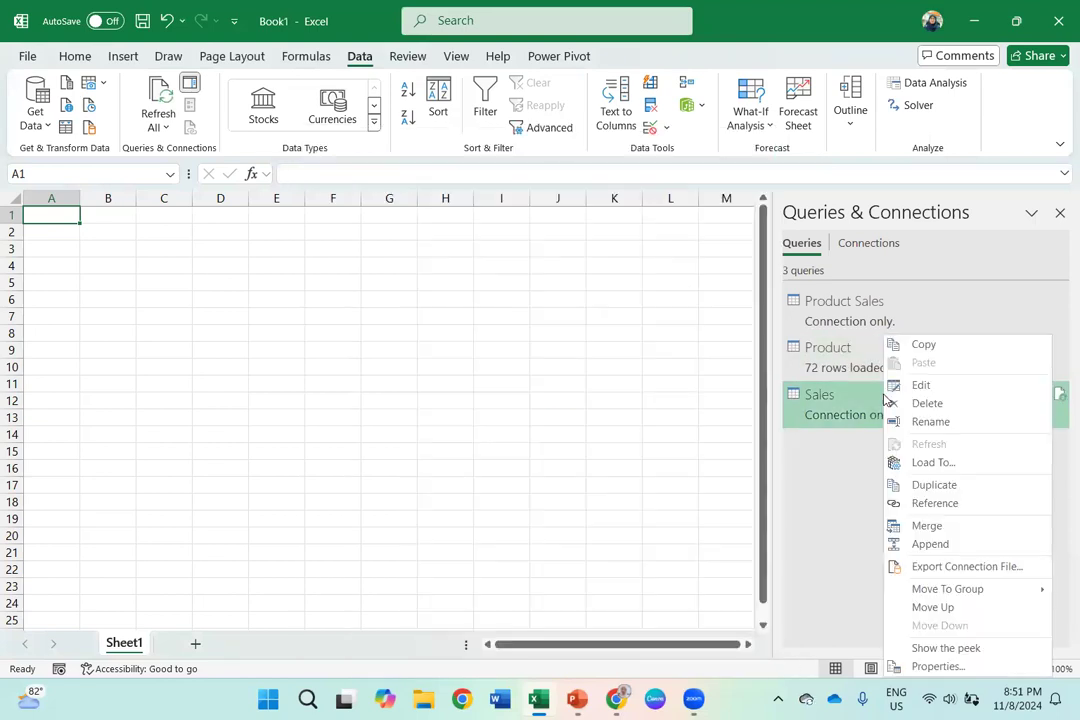
click(933, 463)
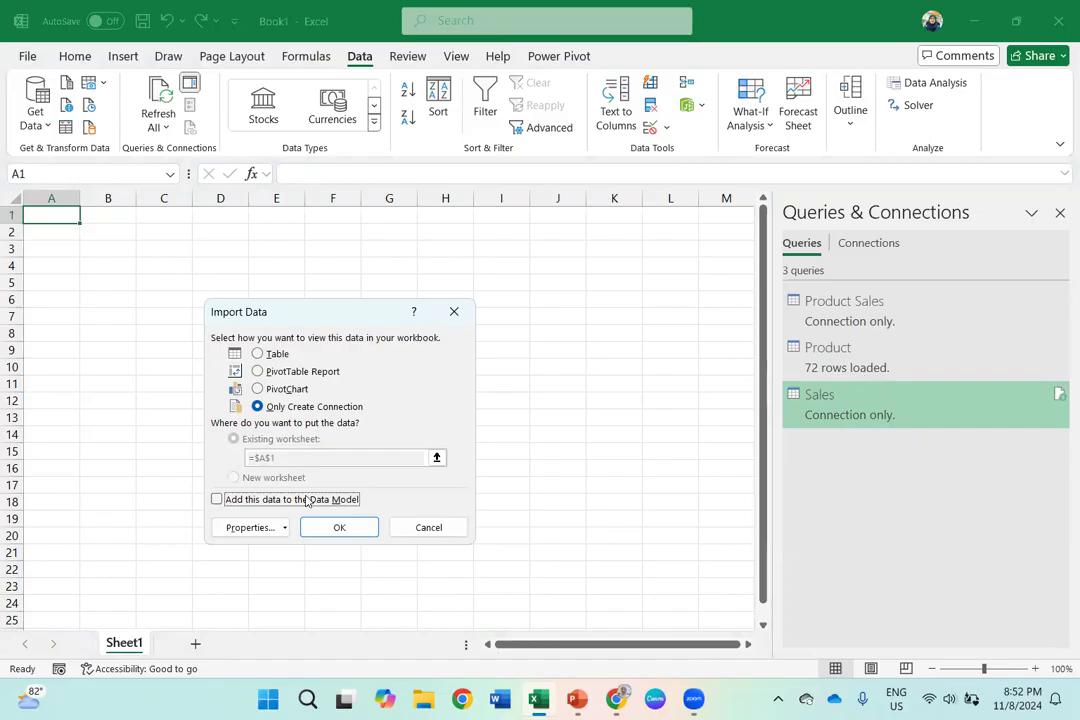
click(217, 499)
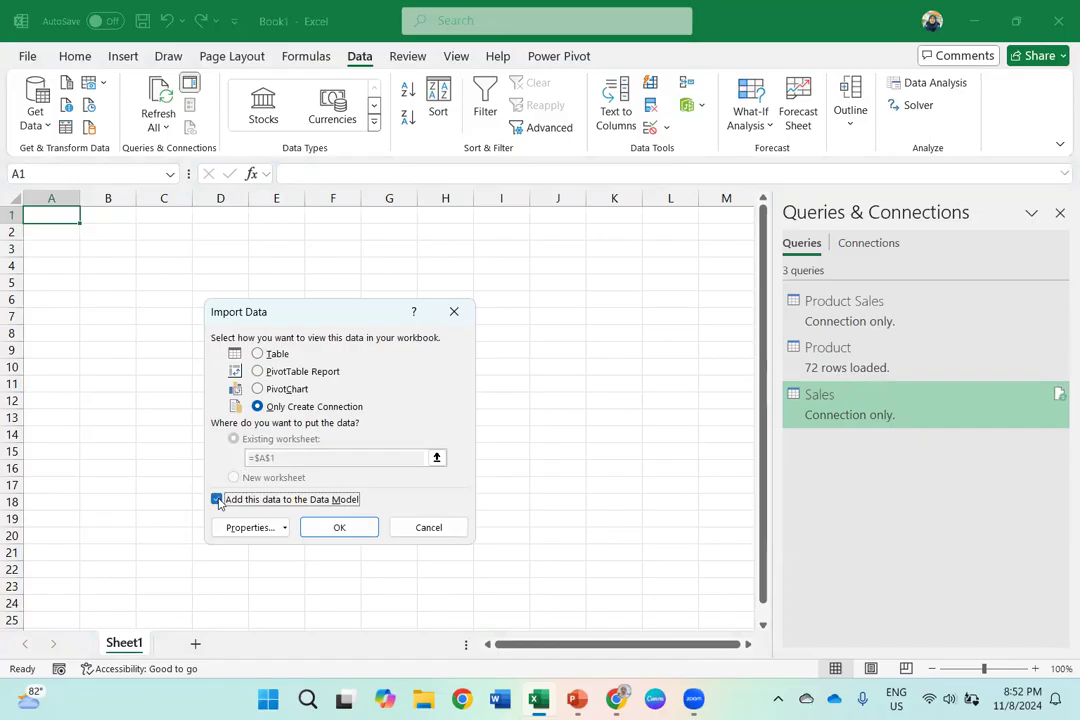
click(337, 527)
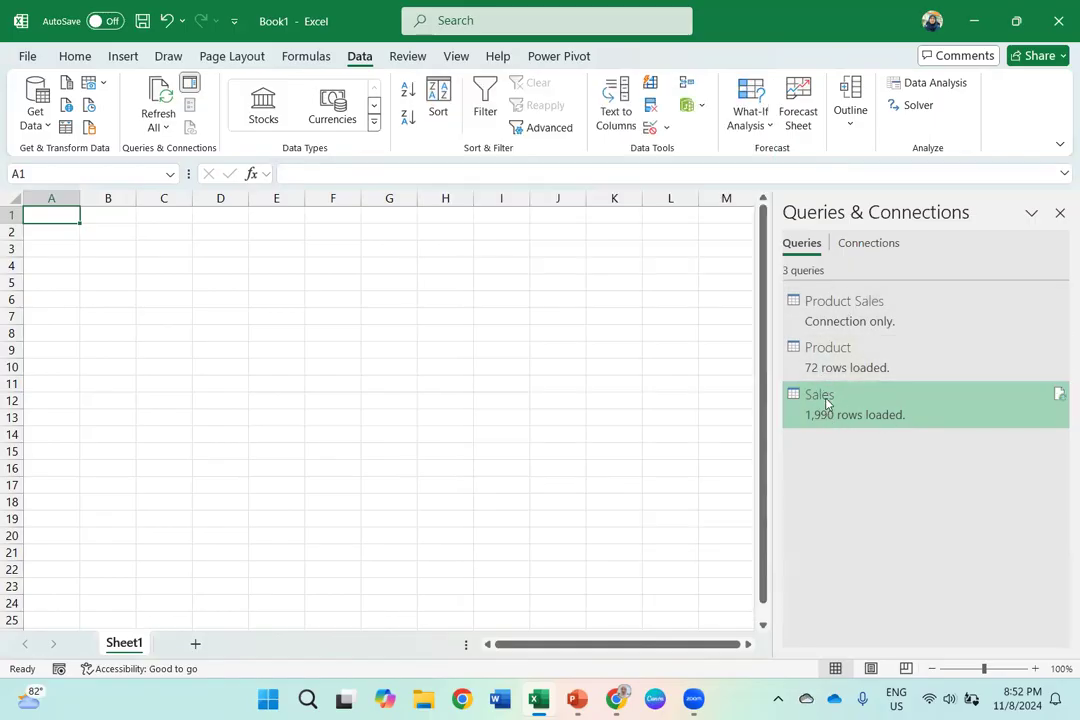
Step: Open the Data Model in Power Pivot and review the loaded Product and Sales tables
mouse_move(828, 310)
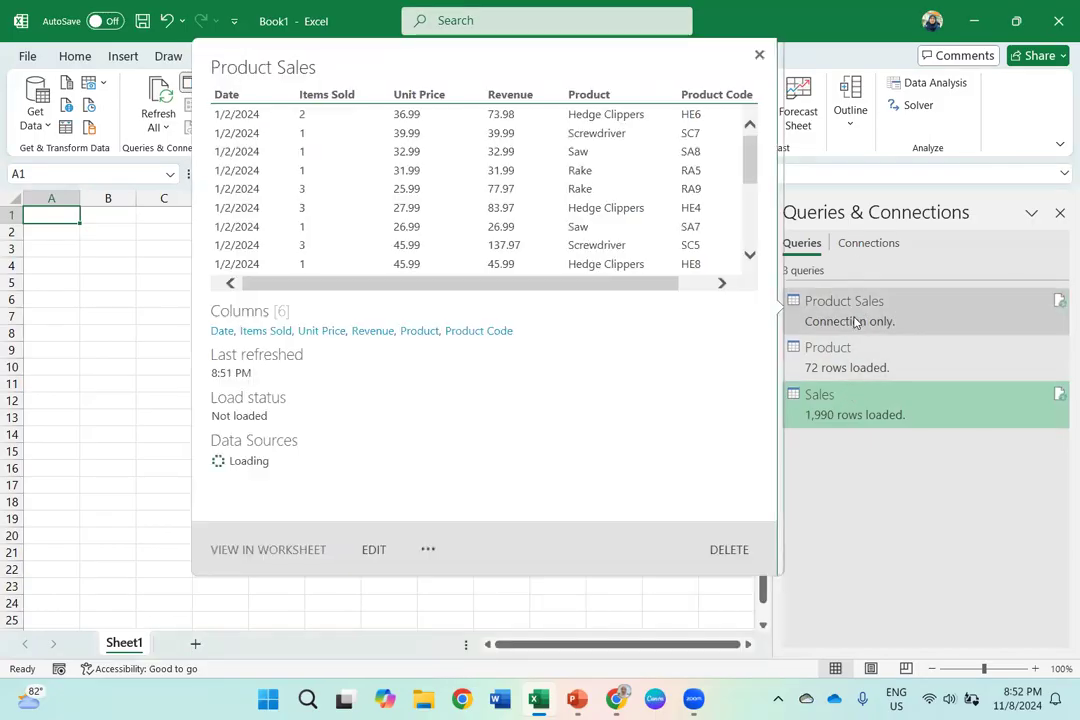
mouse_move(828, 414)
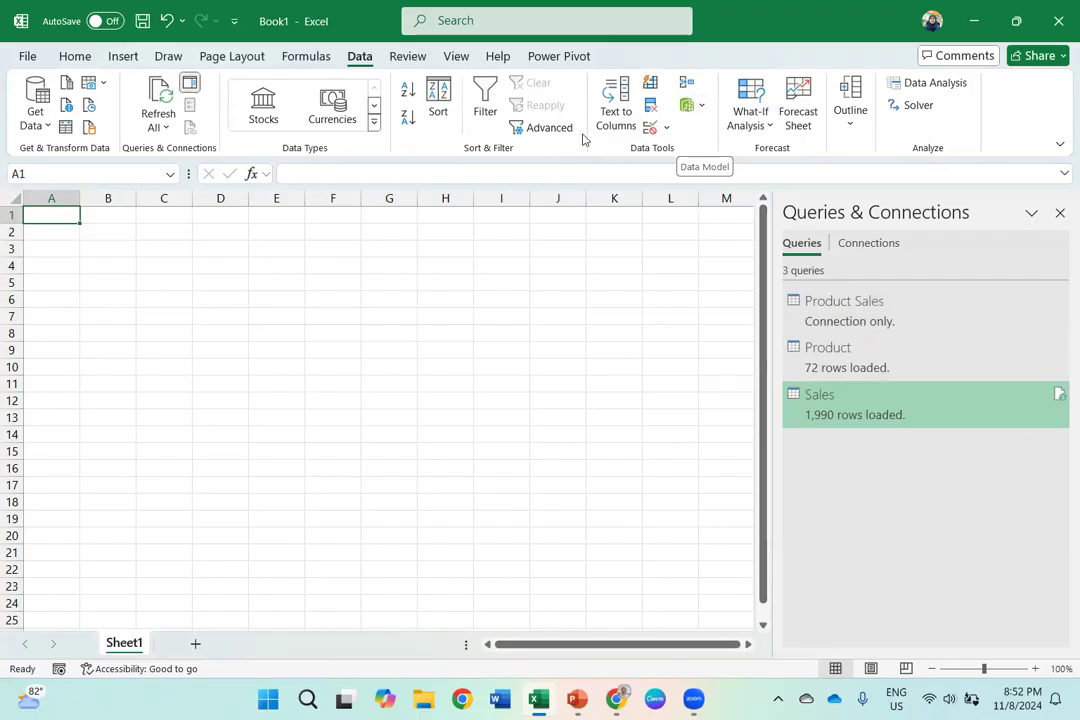
click(556, 57)
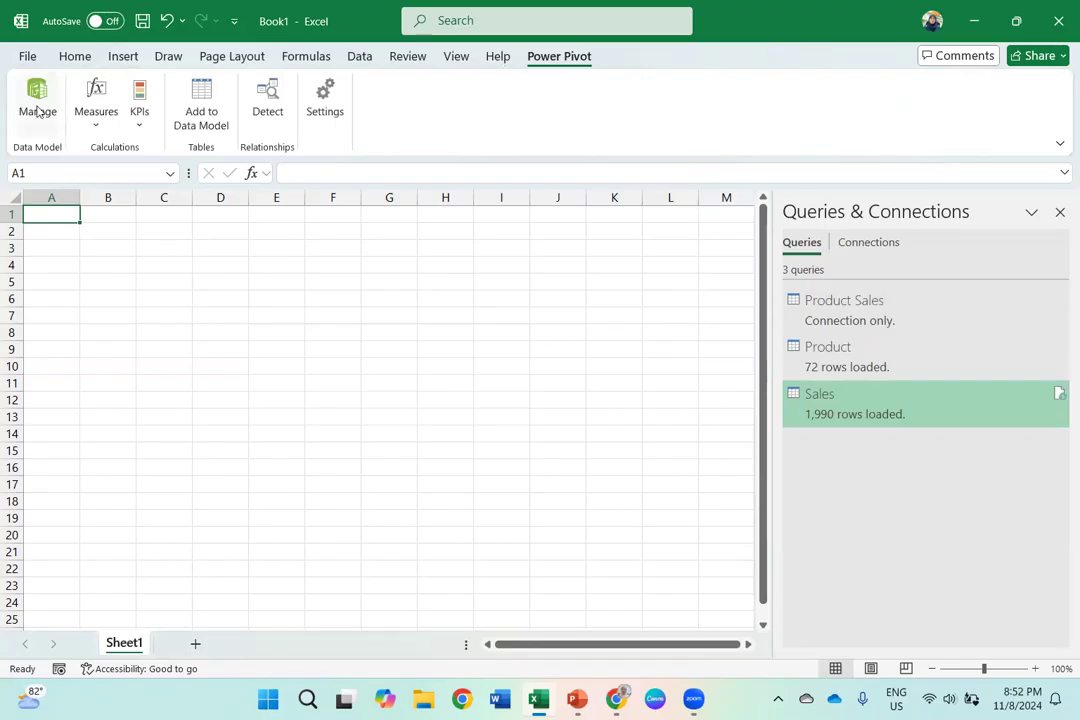
click(359, 57)
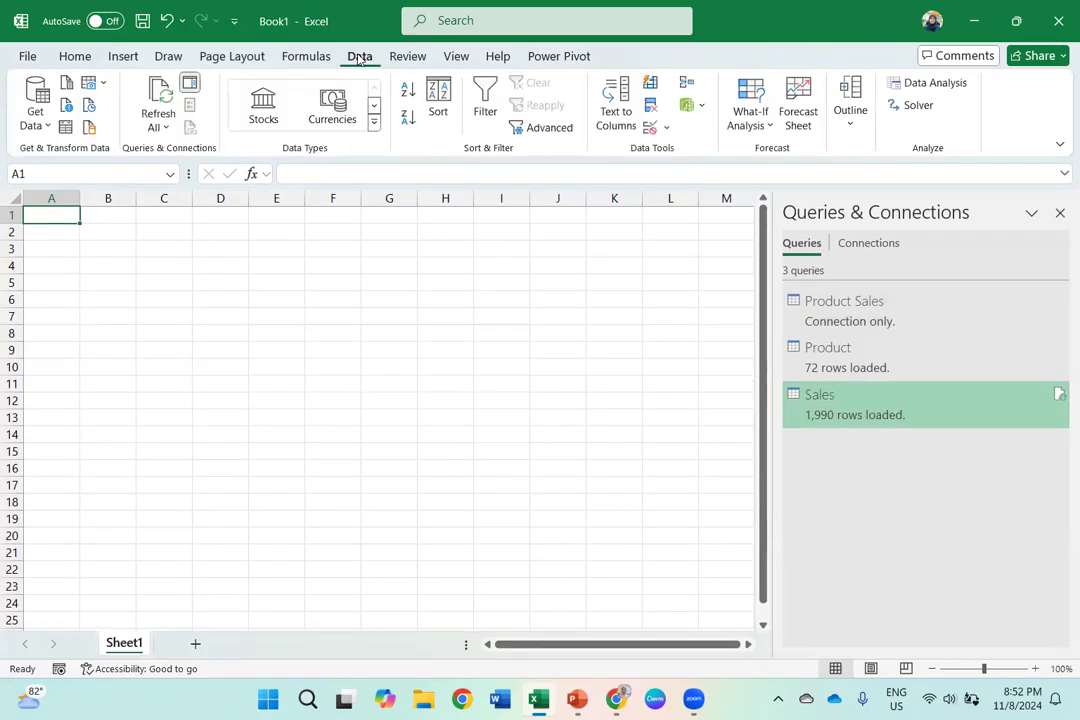
click(701, 108)
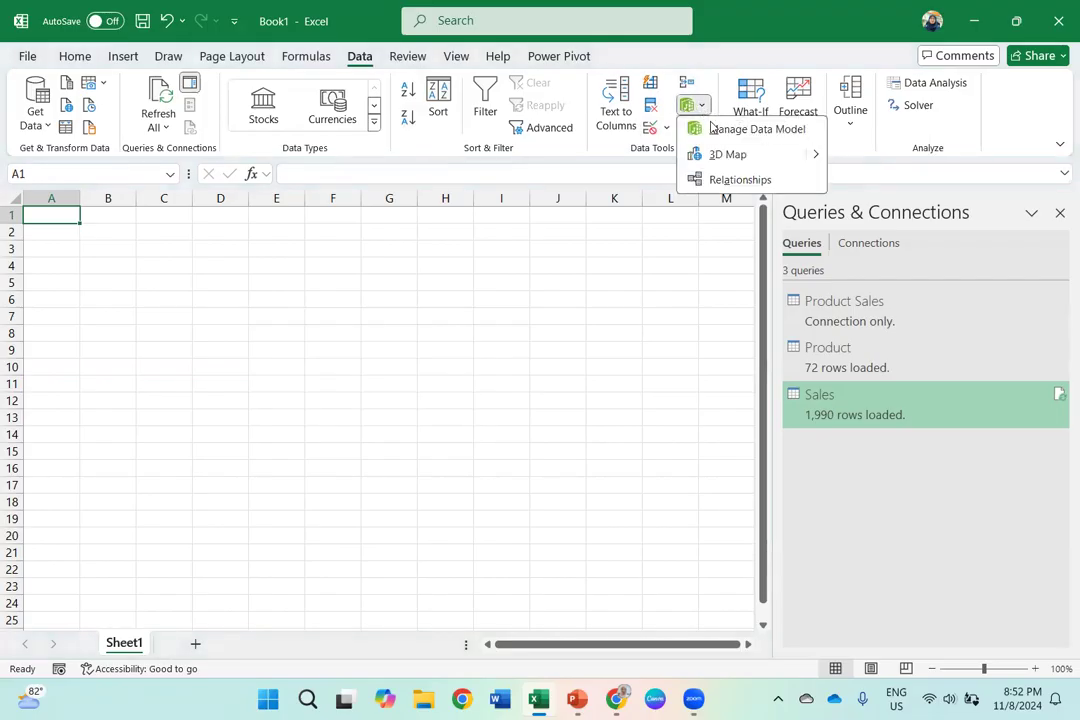
click(716, 138)
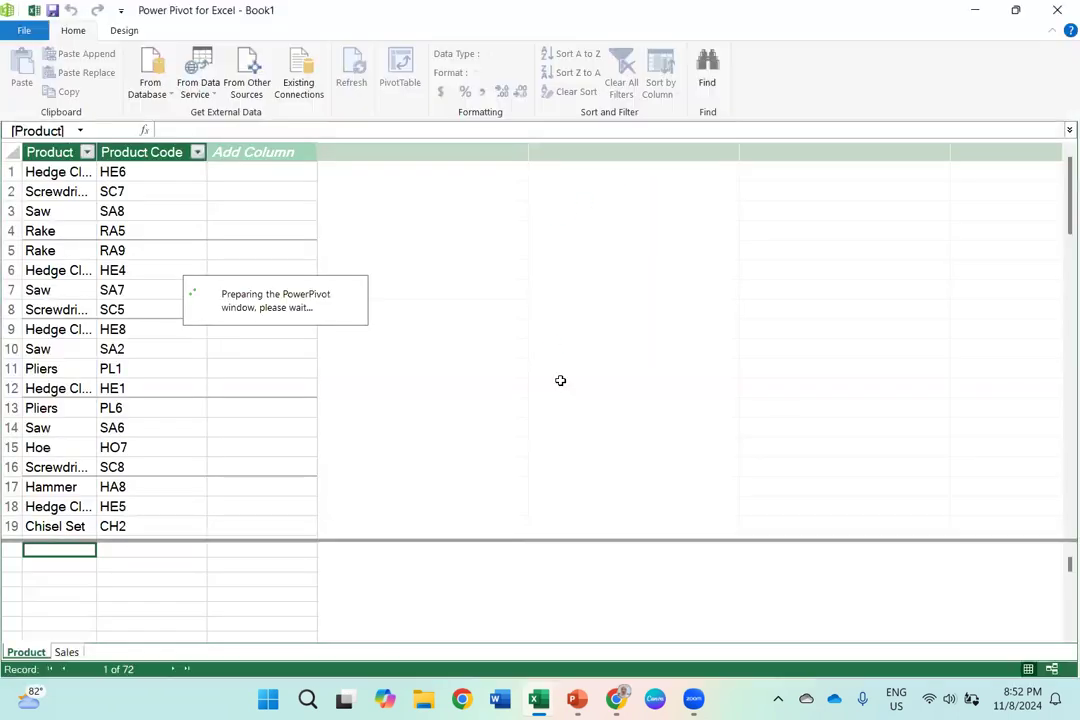
scroll(204, 425, down, 1)
scroll(204, 425, up, 1)
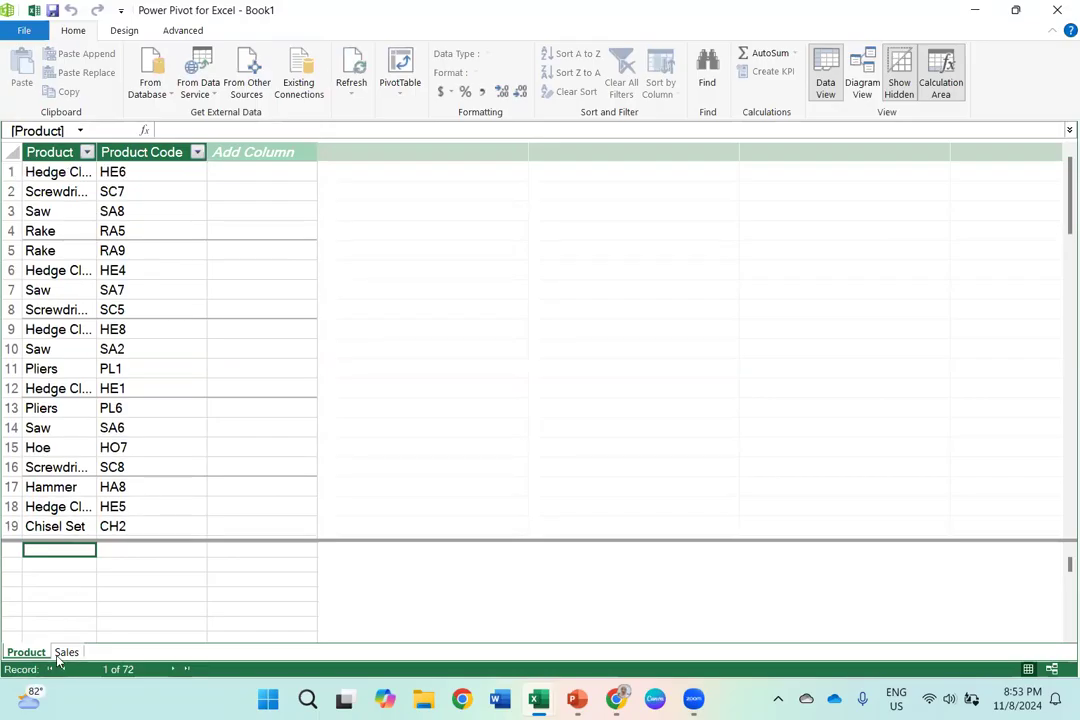
click(65, 653)
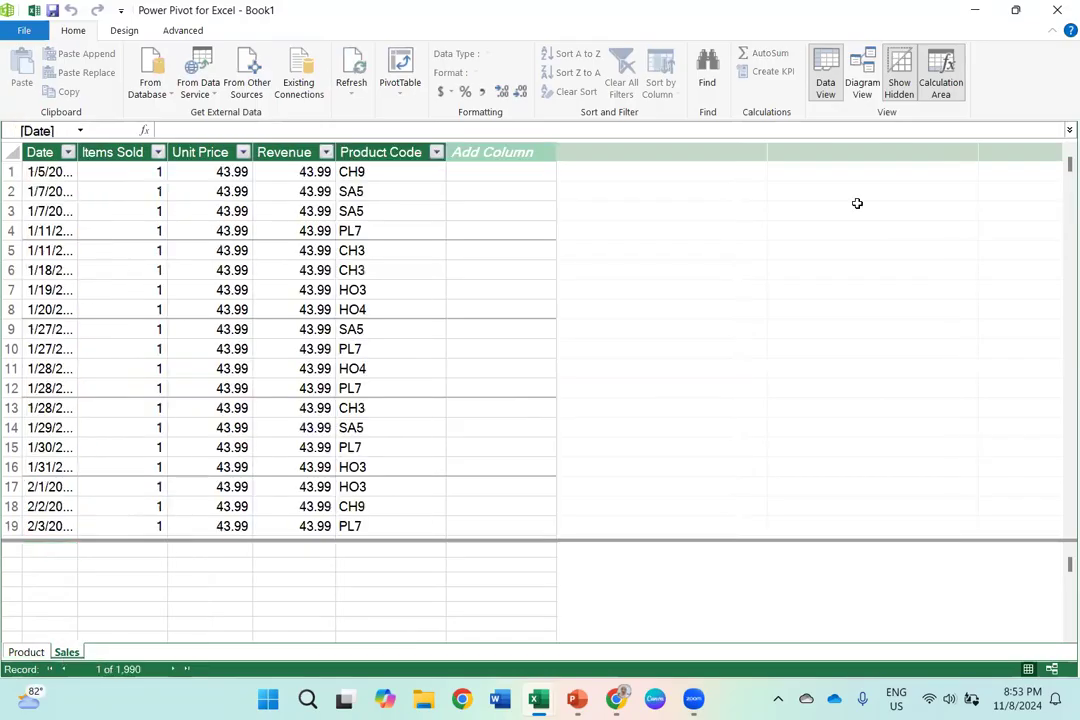
Step: Show the Data Model as a diagram and relate Product Code in the Product table to Product Code in the Sales table
click(866, 68)
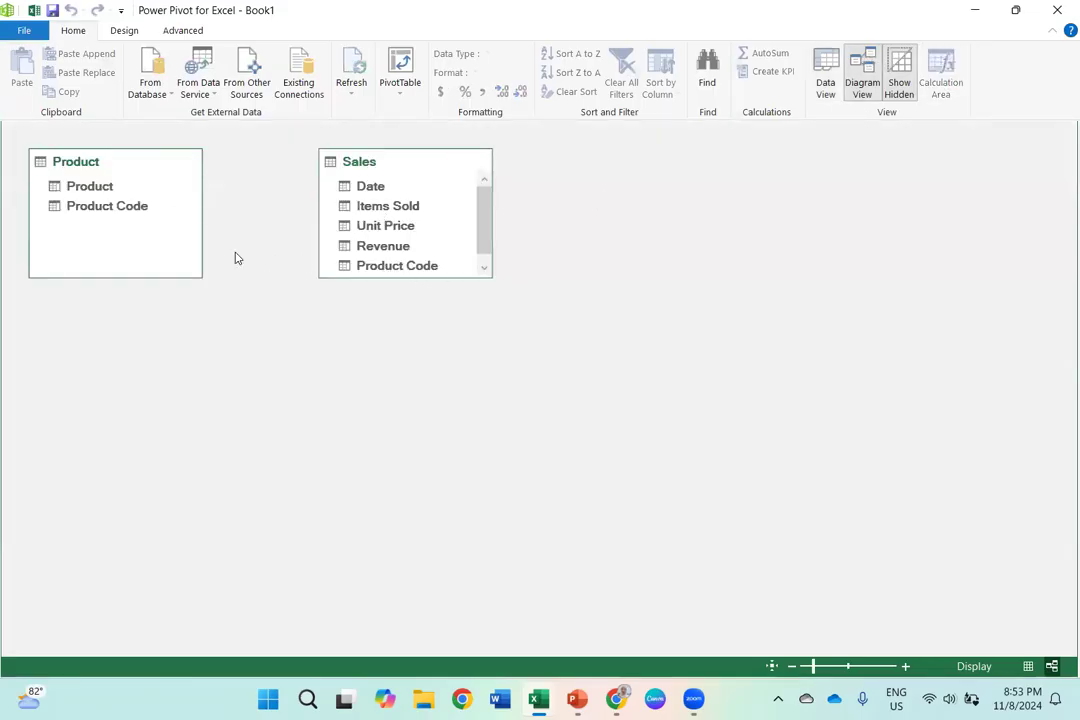
click(128, 211)
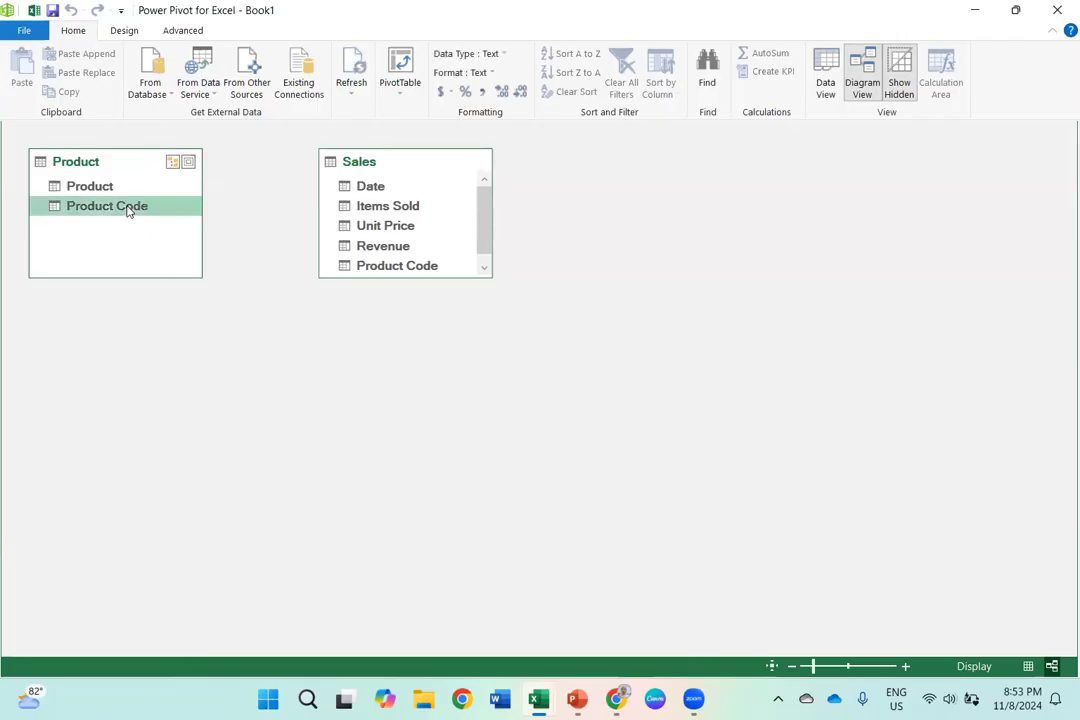
drag(128, 211, 362, 257)
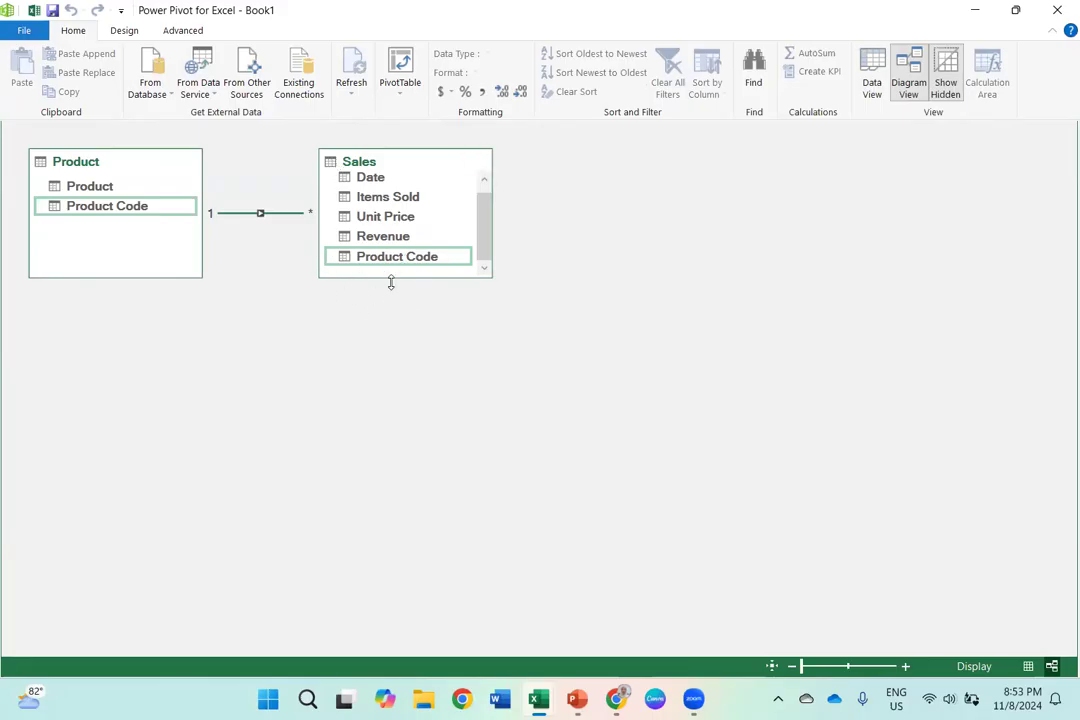
Step: Save the workbook in the Documents folder as an Excel Workbook named Normalizing Table
click(53, 11)
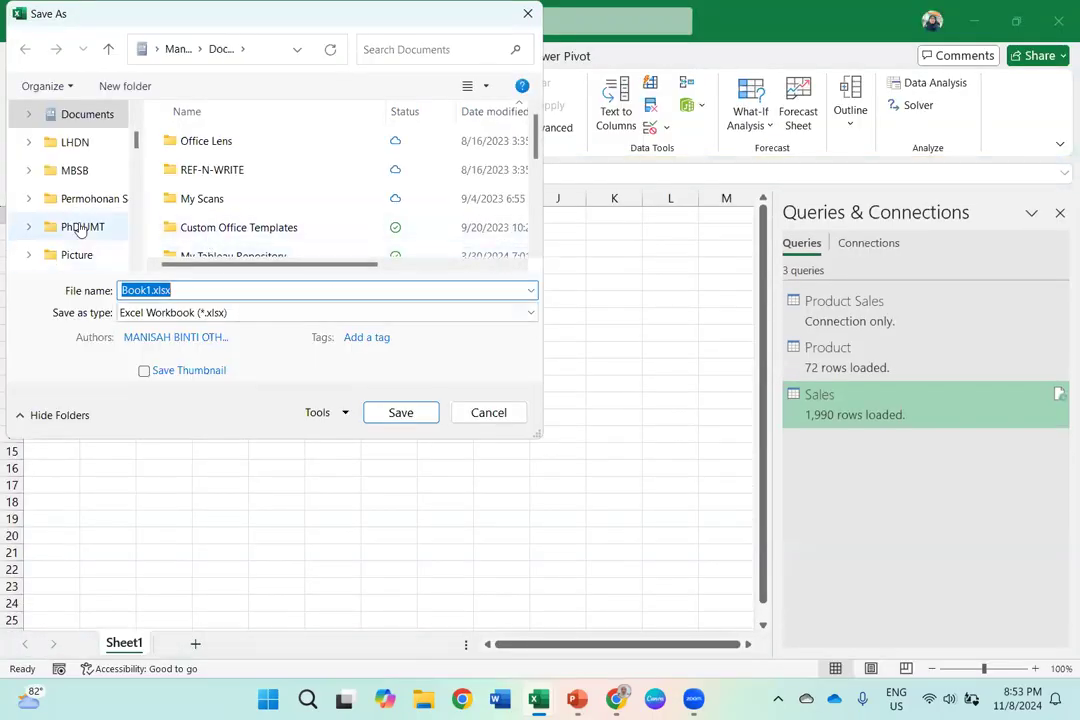
scroll(80, 190, down, 2)
scroll(80, 188, up, 3)
scroll(80, 188, down, 5)
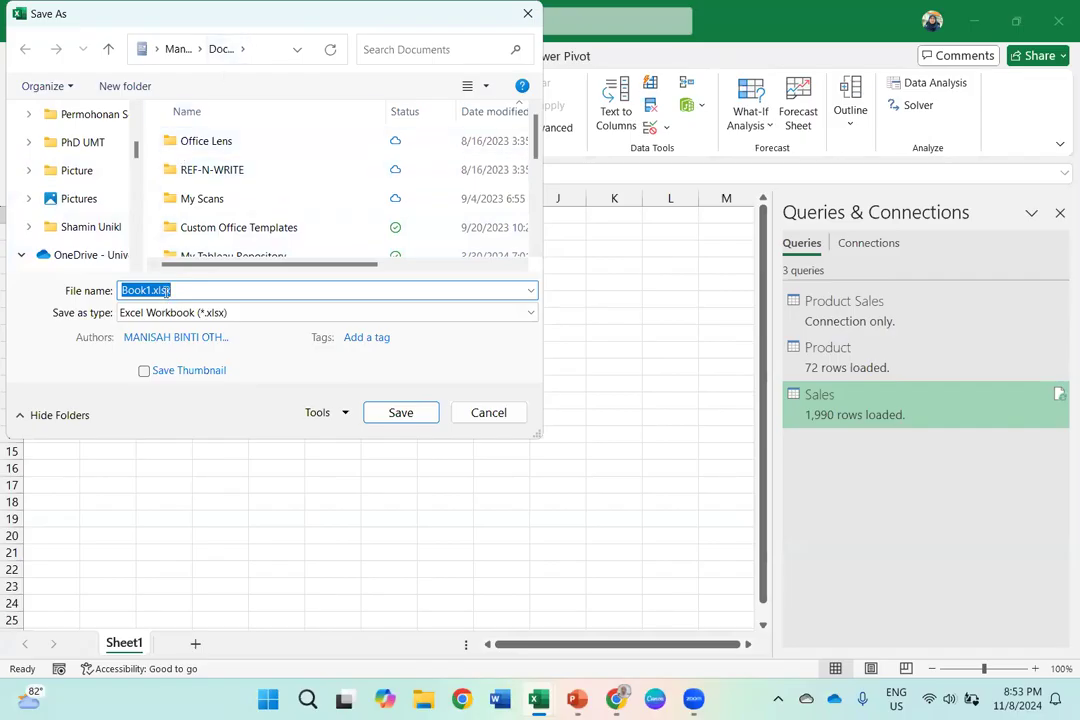
text(Normalizing Ta)
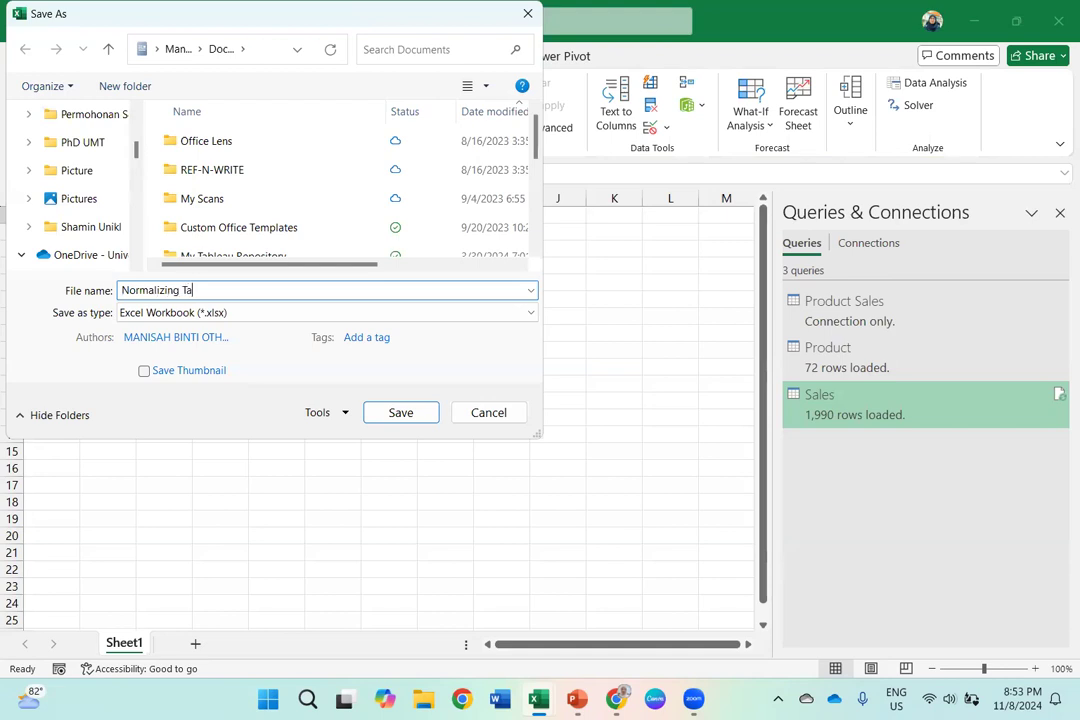
text(ble)
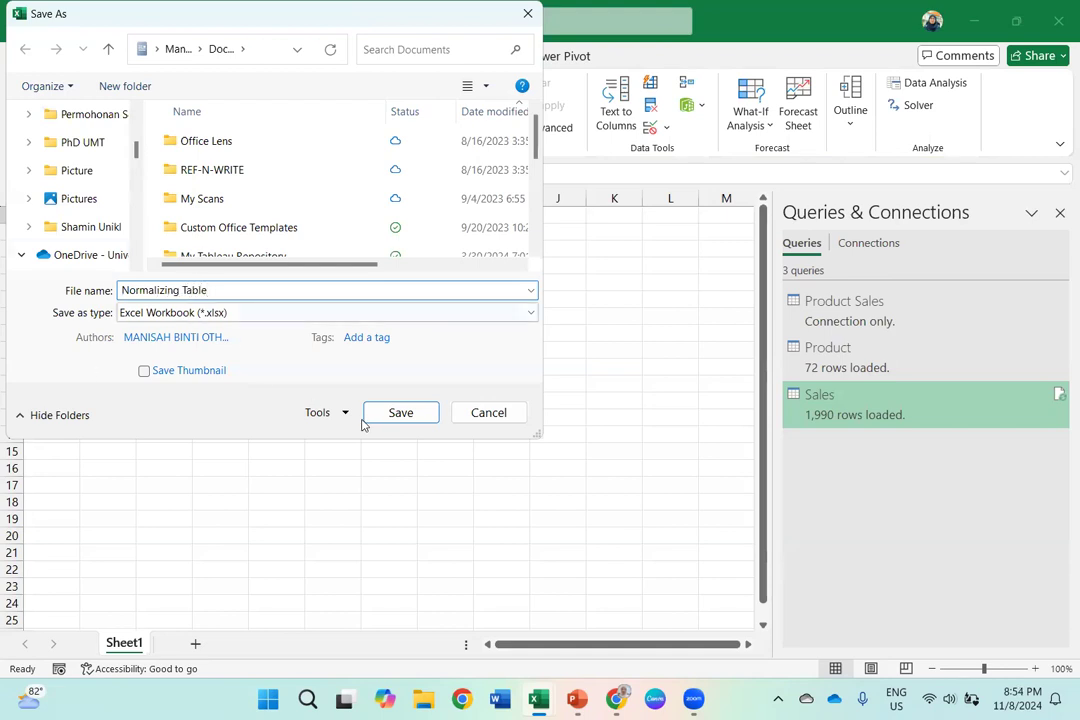
click(383, 411)
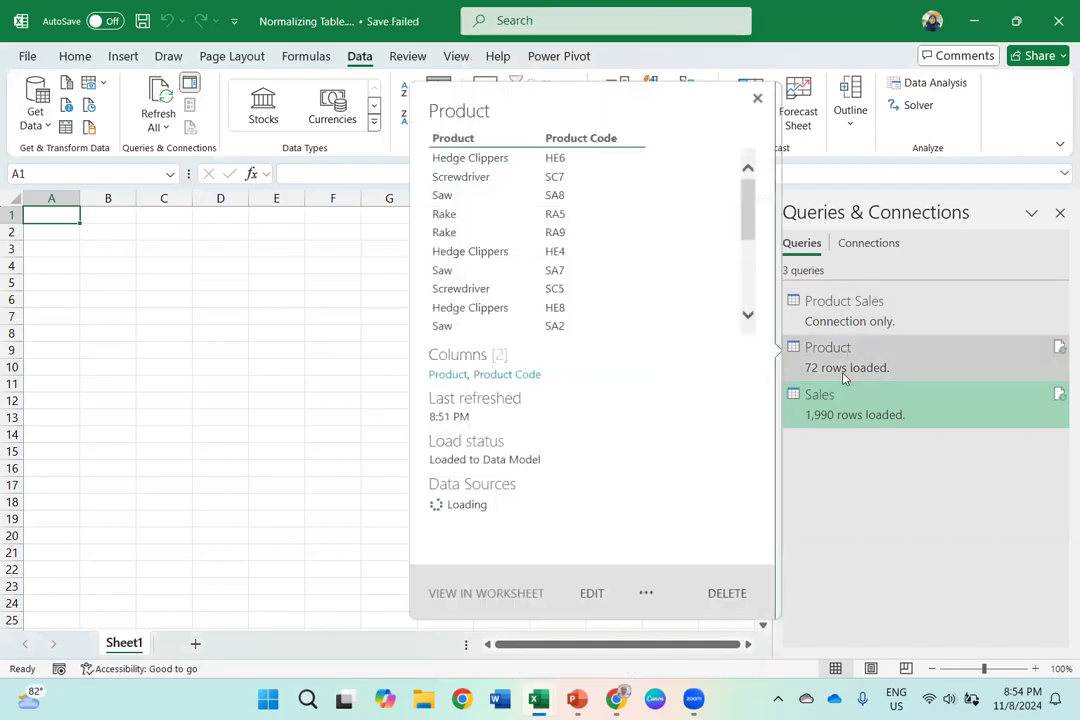
Step: Insert a PivotTable from the Data Model into the existing worksheet at Sheet1 cell A3
click(843, 378)
click(827, 410)
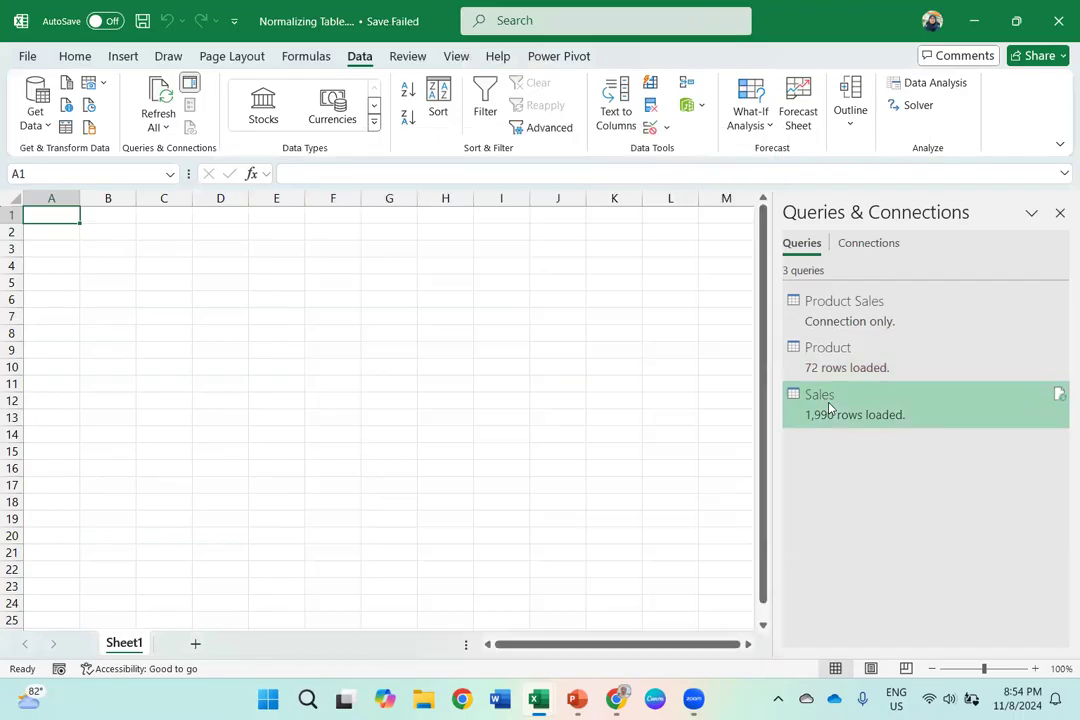
click(123, 60)
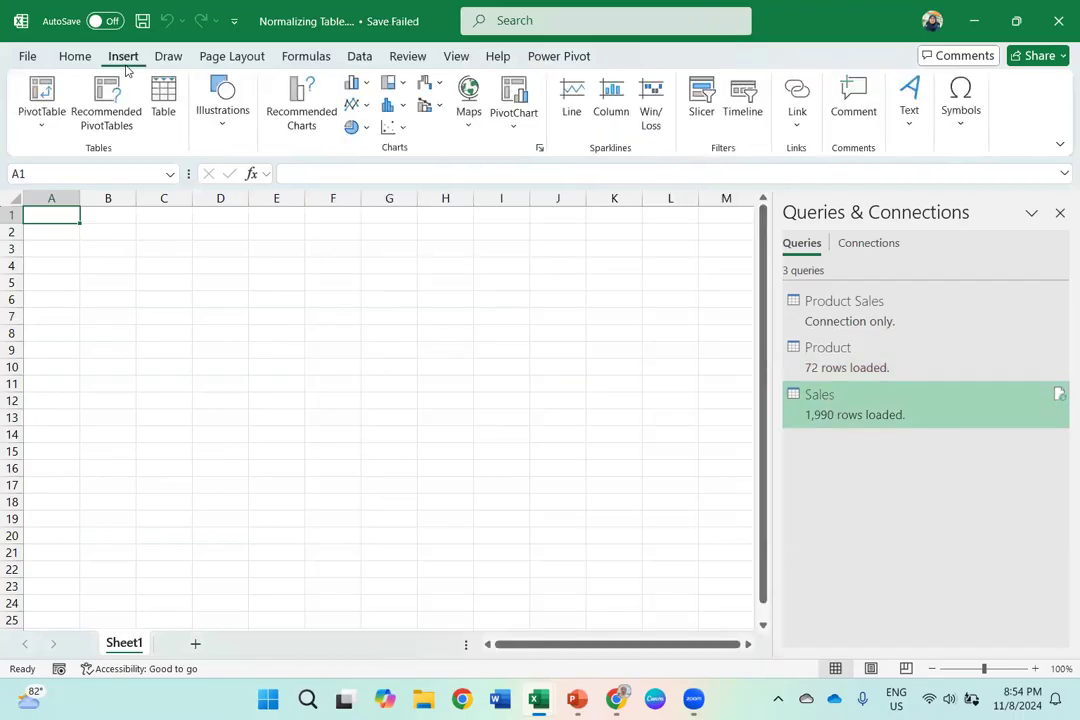
click(40, 122)
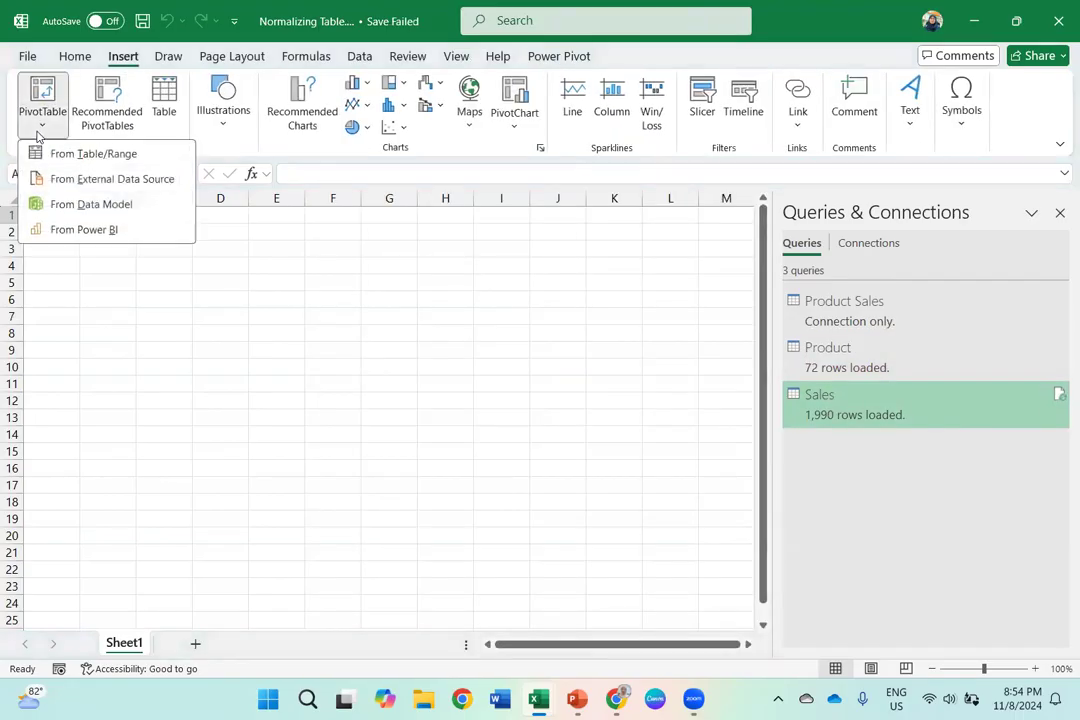
click(56, 207)
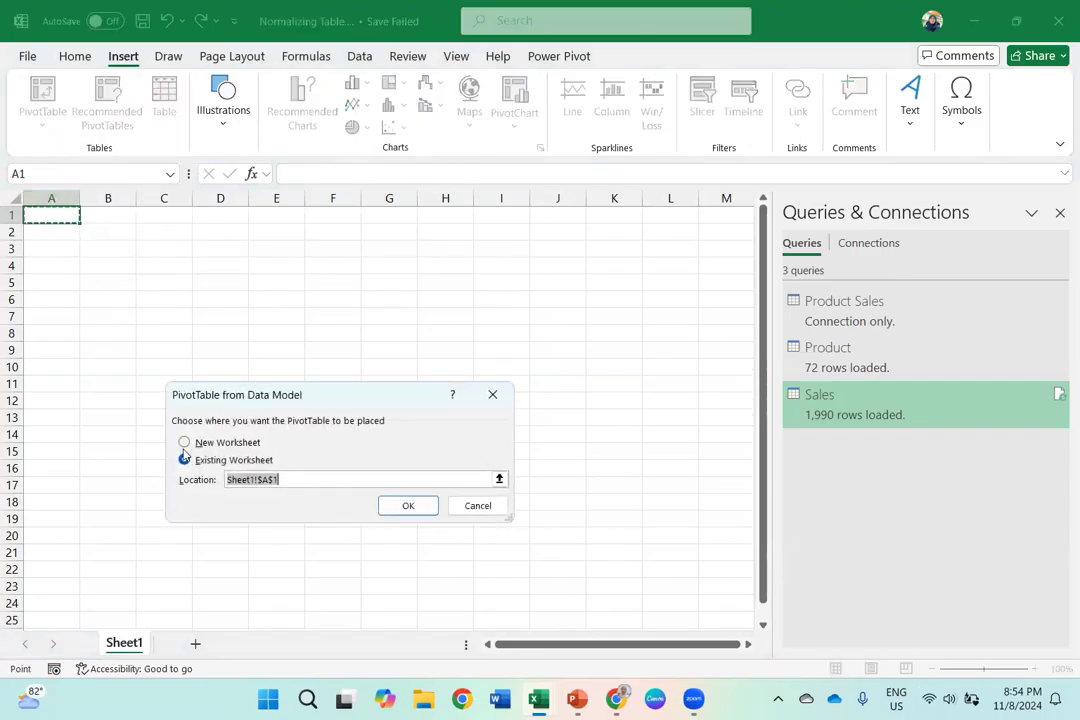
click(63, 244)
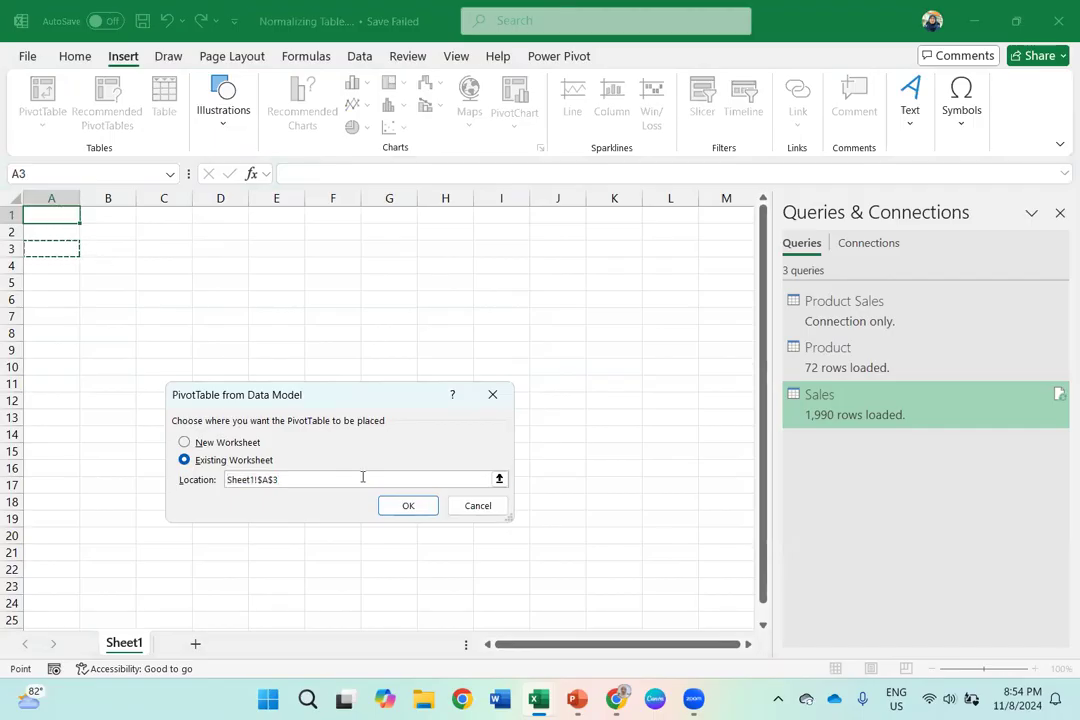
click(405, 508)
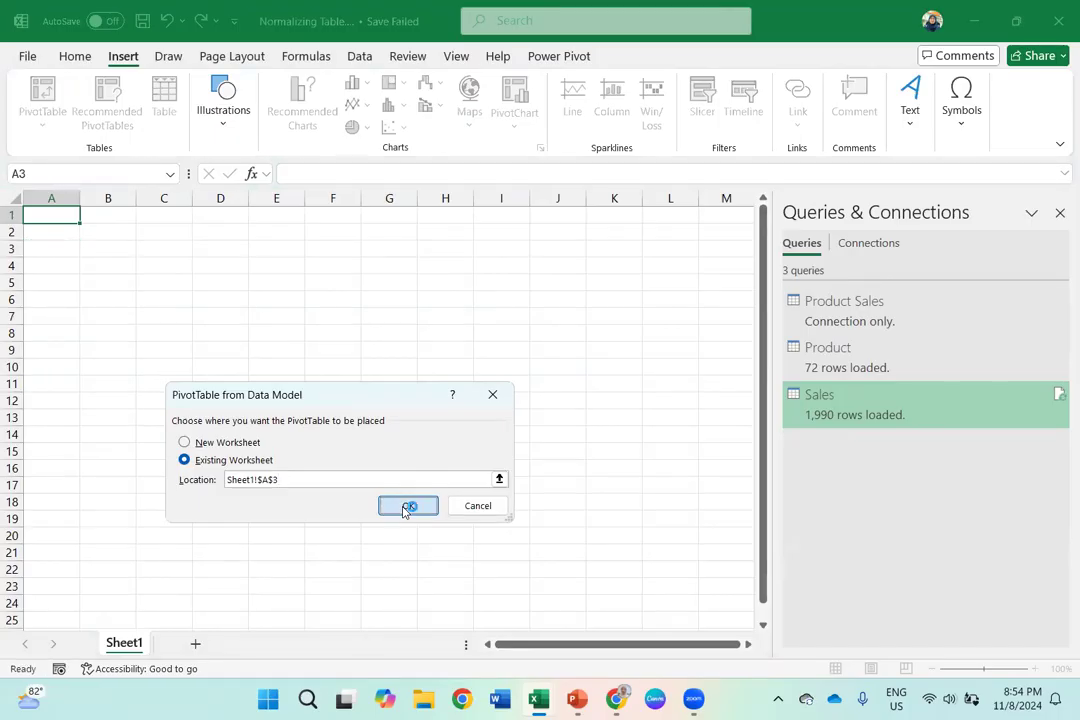